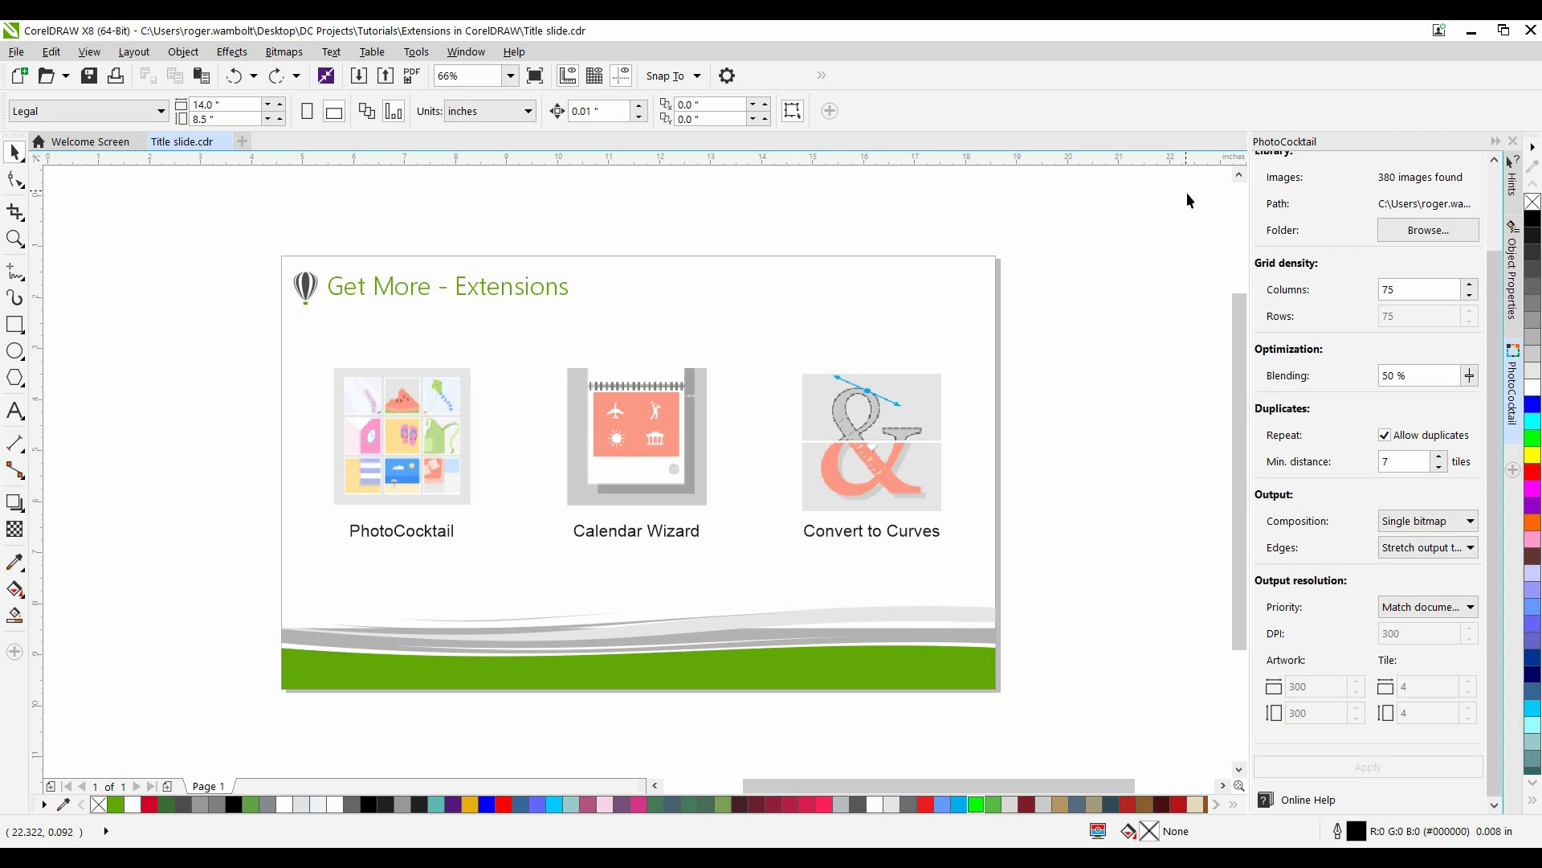
Step: Download the free Calendar Wizard extension from the Welcome Screen's Get More Extensions catalogue
{"action": "left_click", "coordinate": [97, 143]}
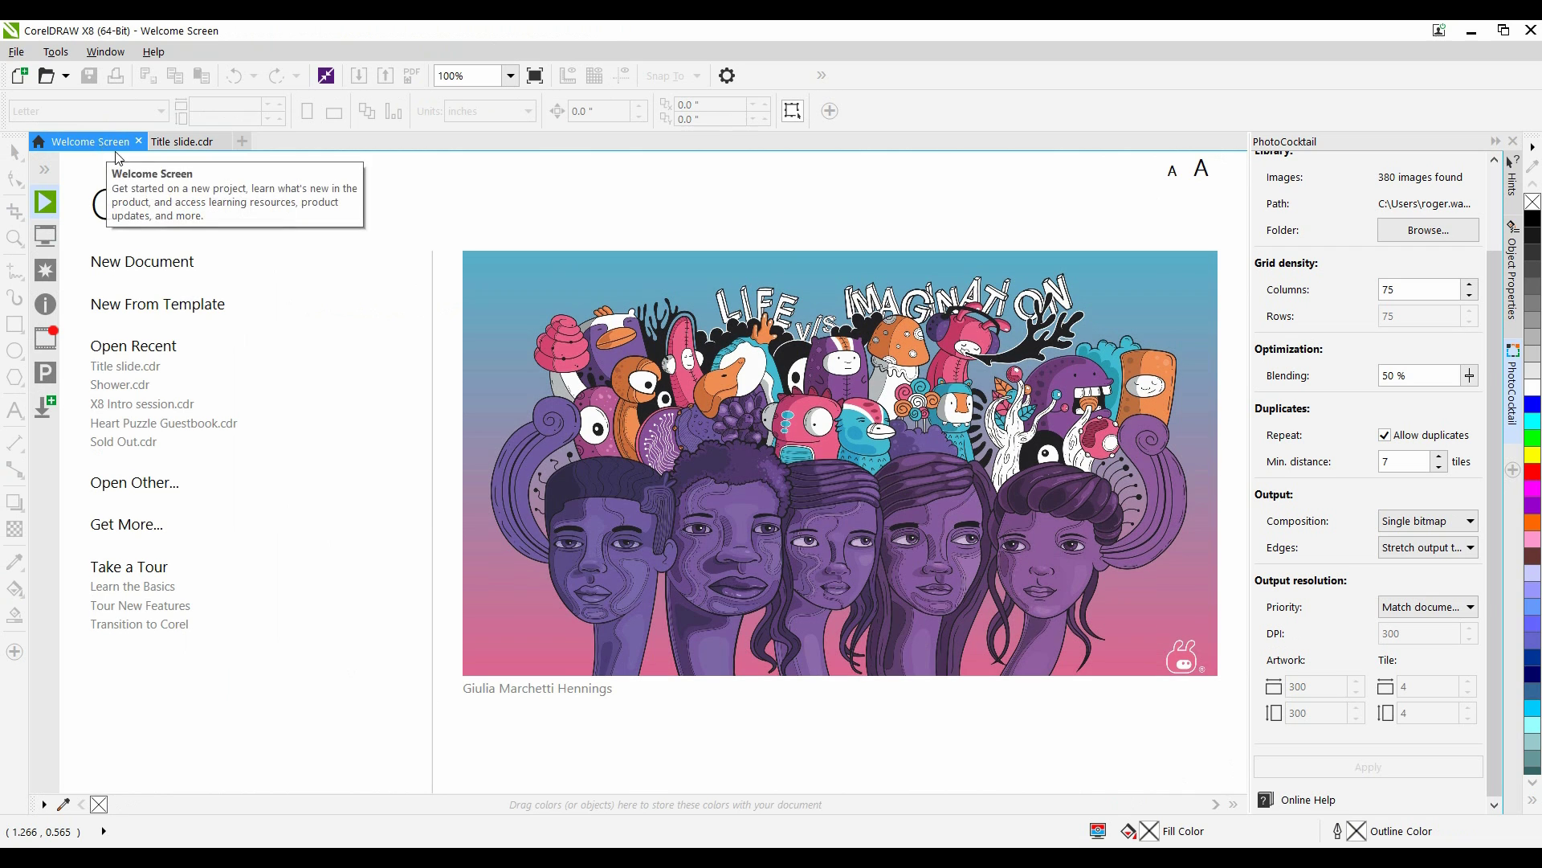
{"action": "left_click", "coordinate": [36, 403]}
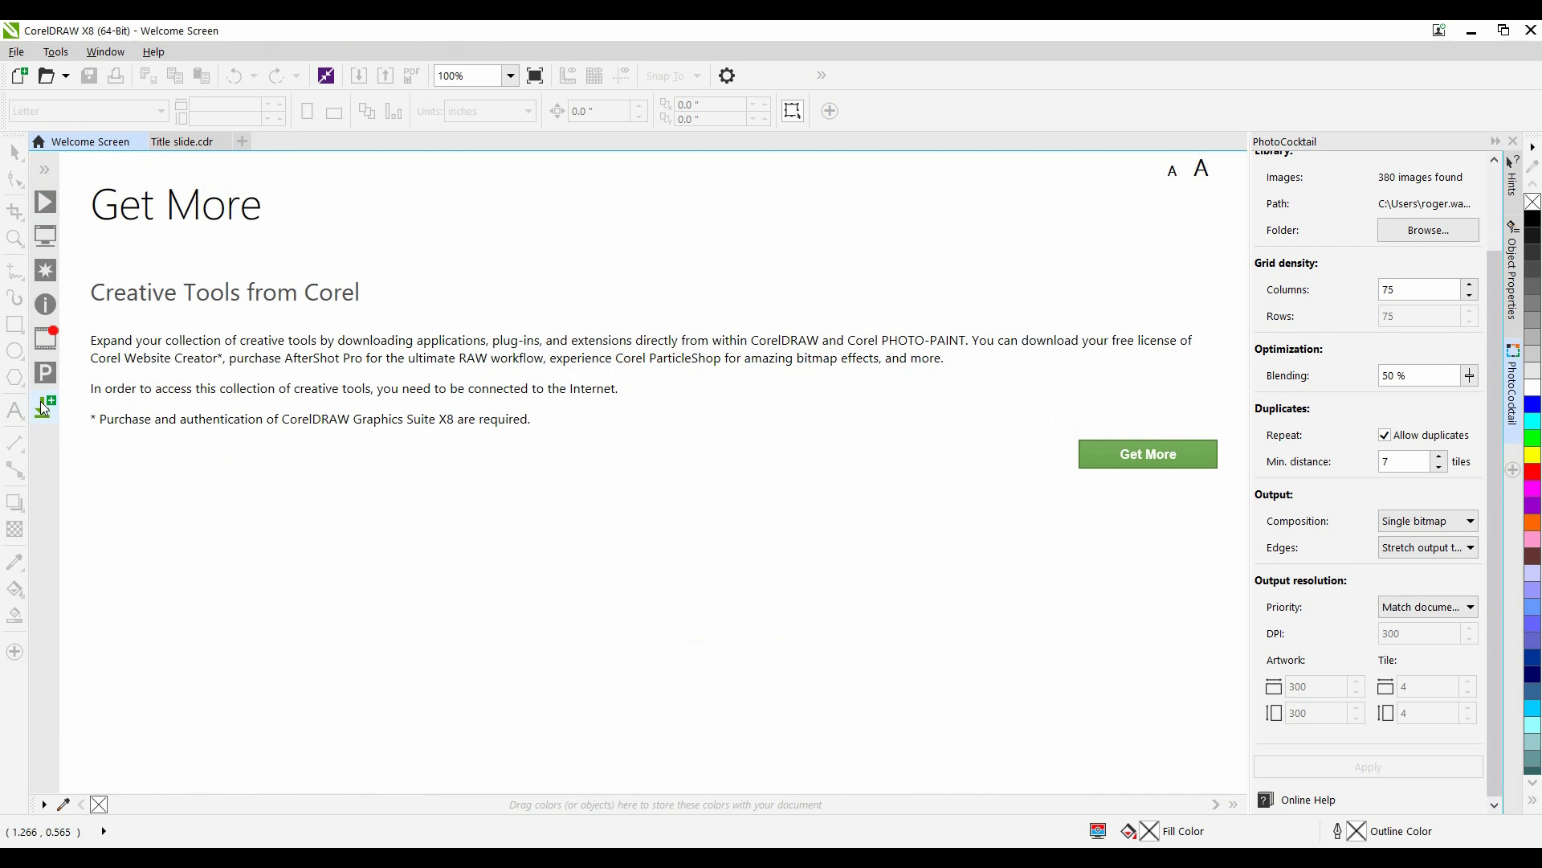
{"action": "left_click", "coordinate": [1151, 456]}
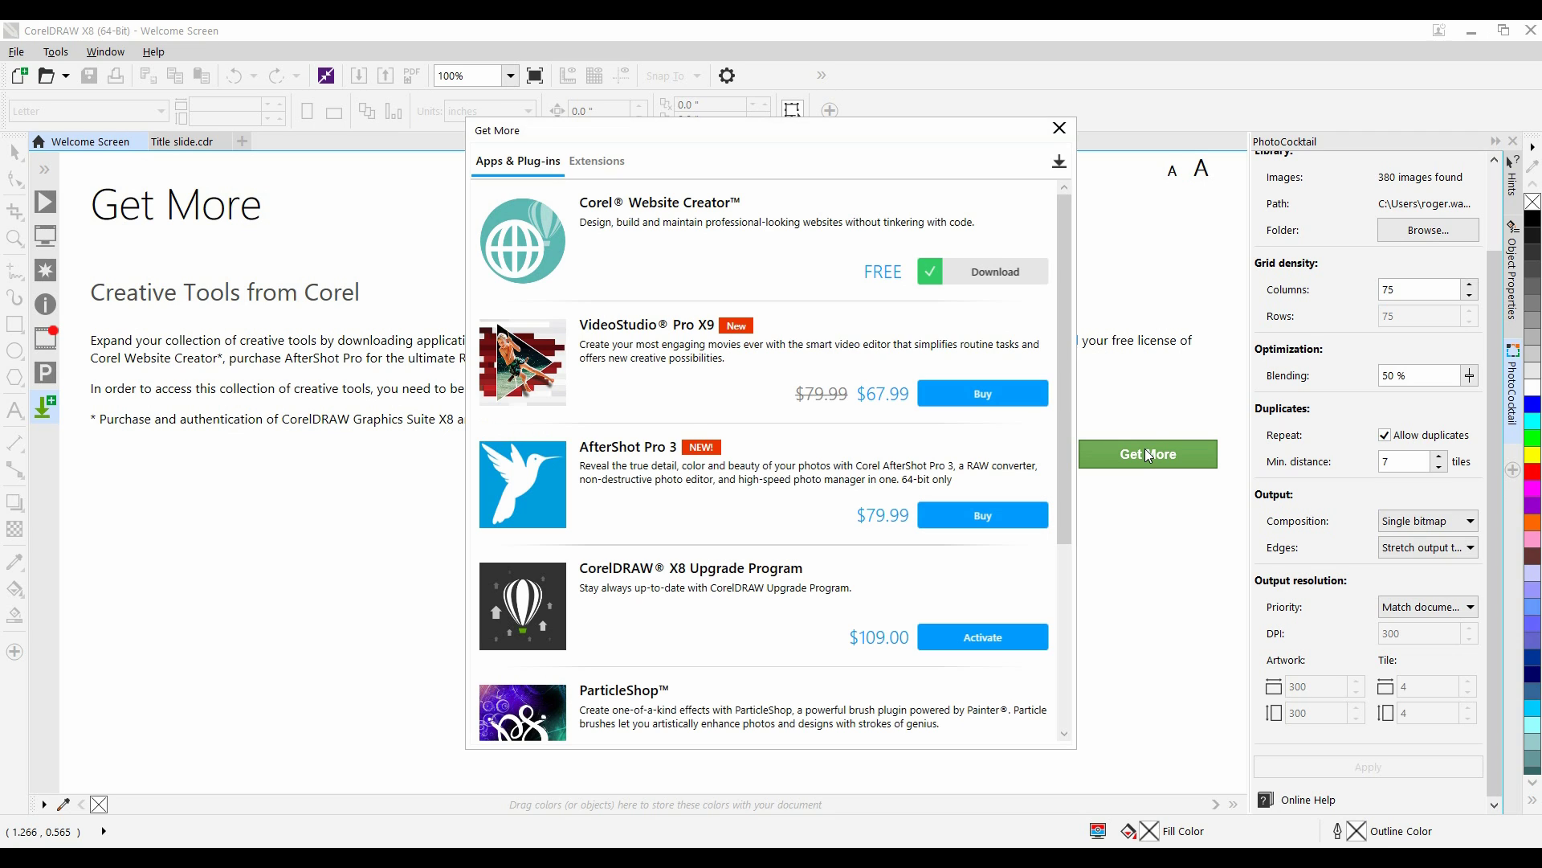
{"action": "left_click", "coordinate": [600, 163]}
{"action": "left_click", "coordinate": [602, 166]}
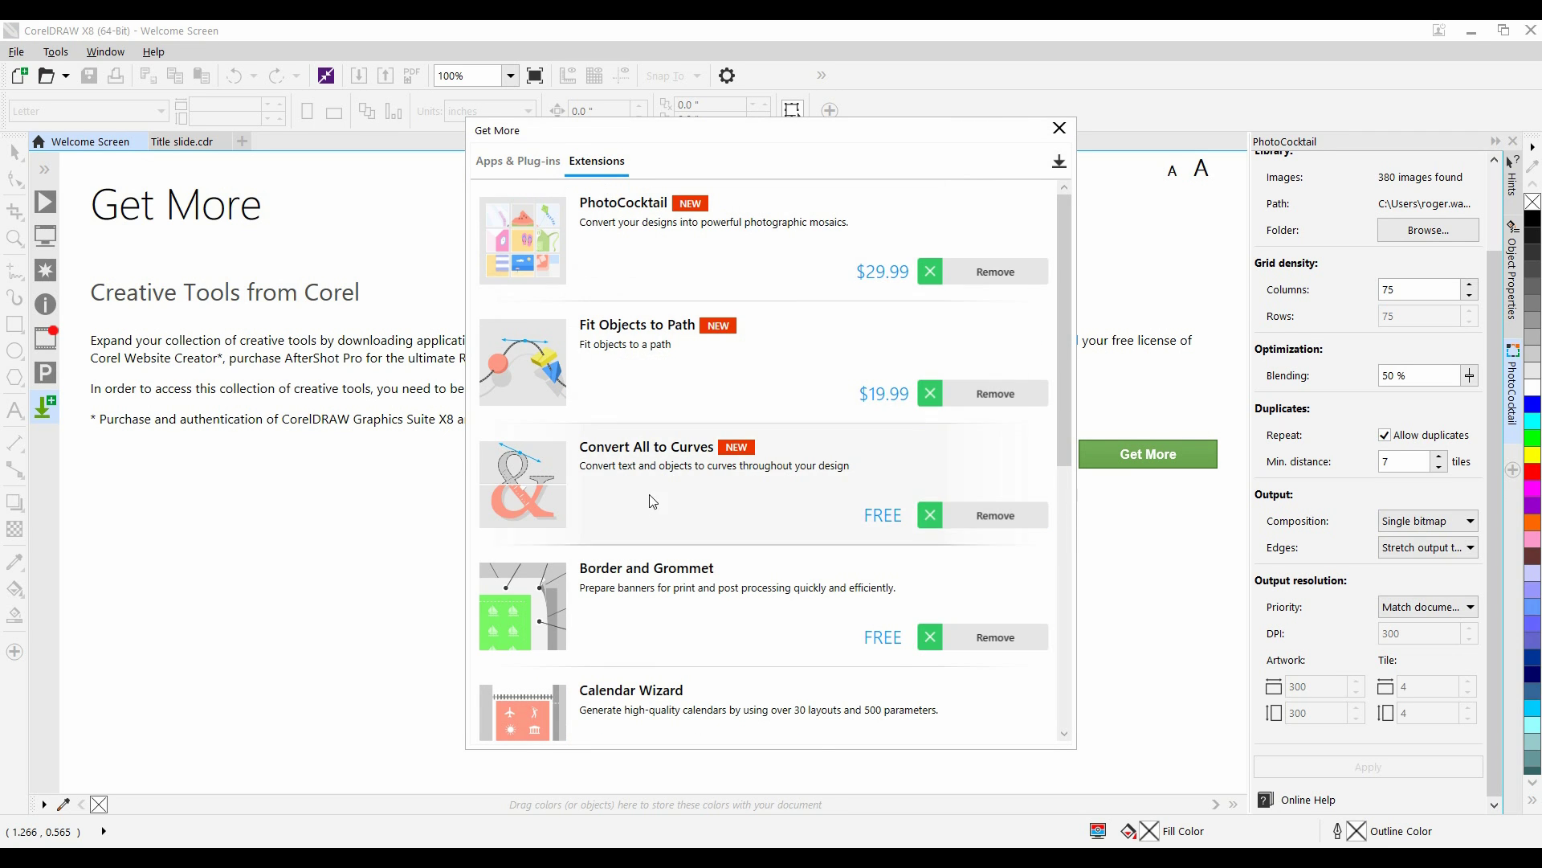
{"action": "left_click_drag", "start_coordinate": [1064, 419], "coordinate": [1059, 517]}
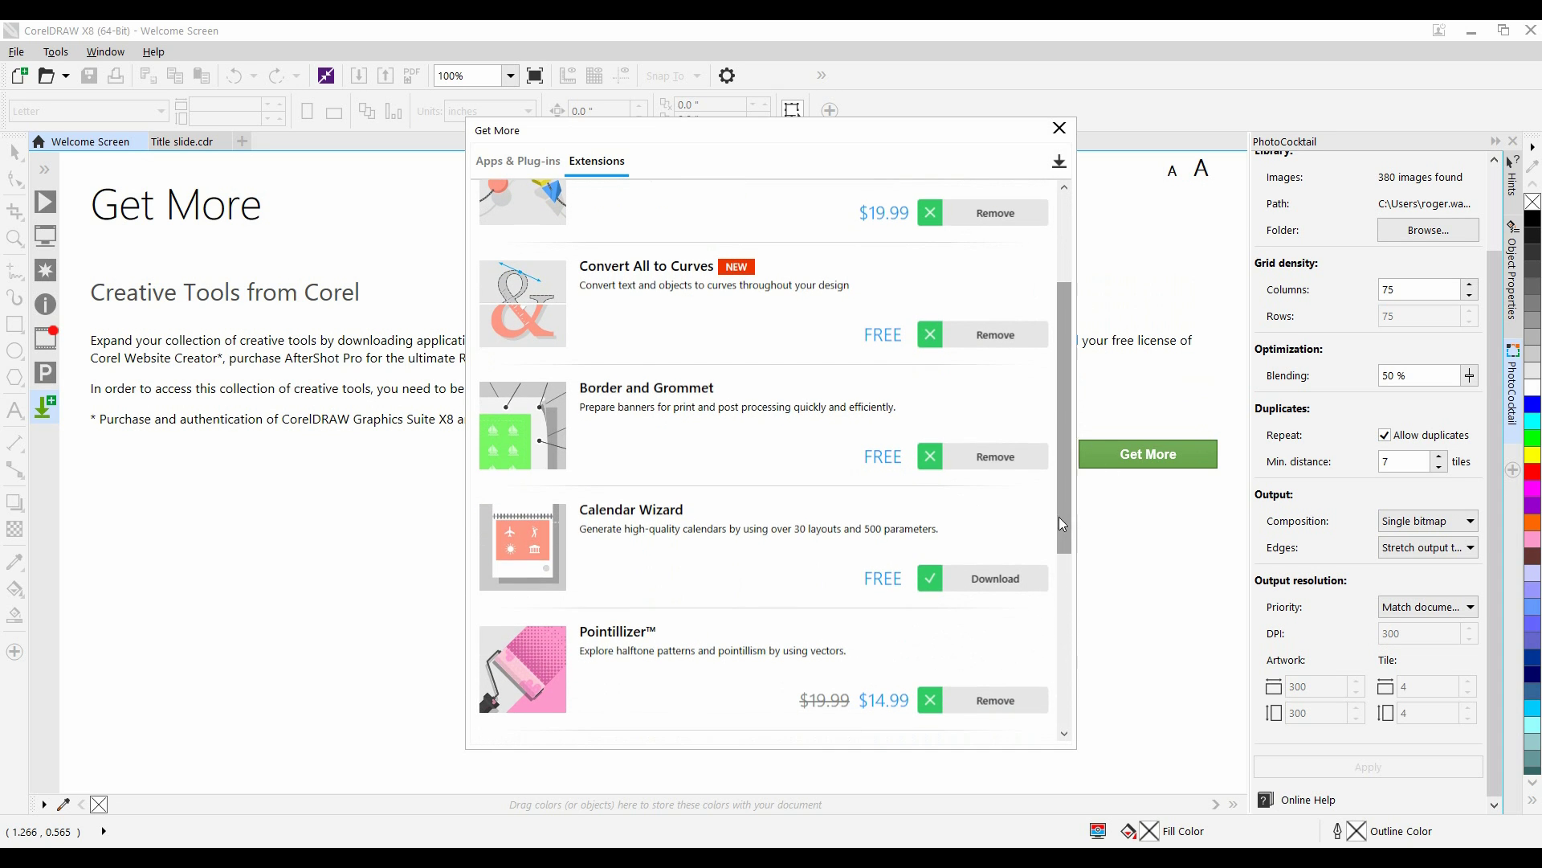
{"action": "left_click", "coordinate": [1008, 582]}
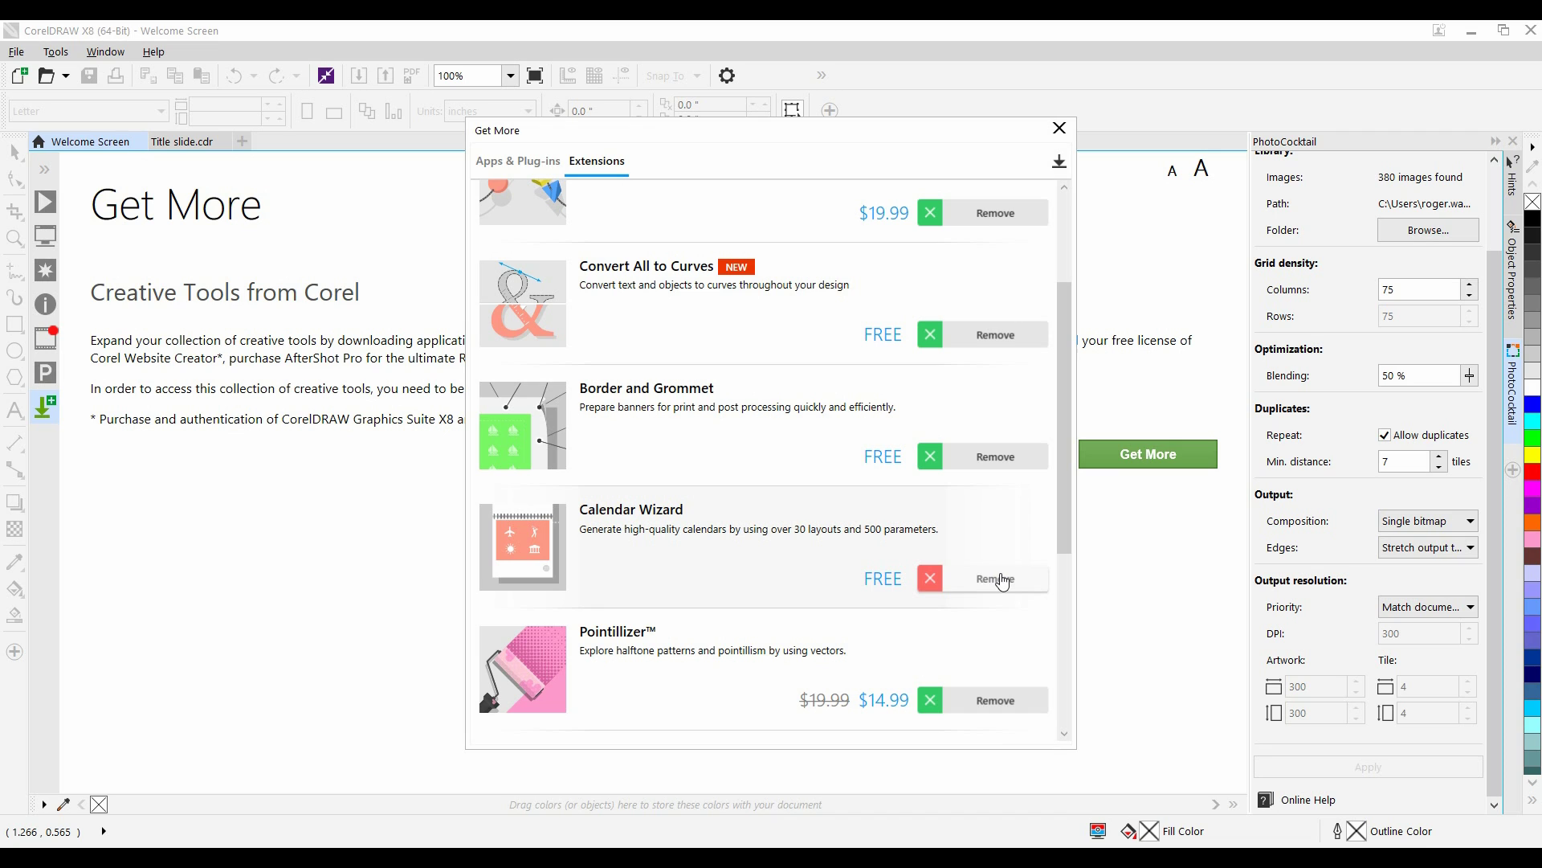
{"action": "left_click", "coordinate": [1060, 128]}
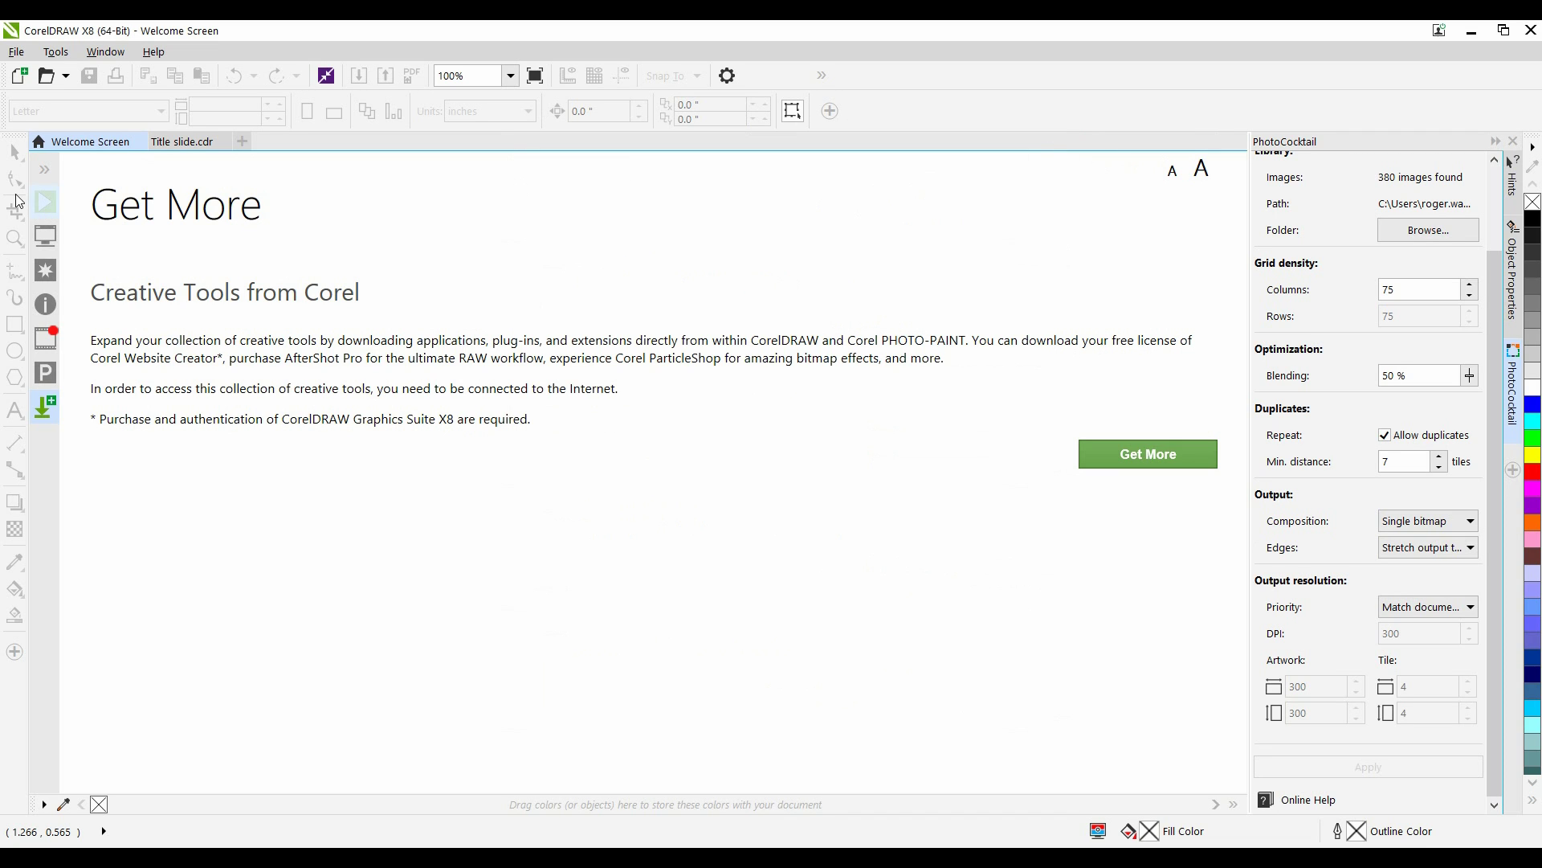
Step: Create a new Letter-size landscape document measuring 11 by 8.5 inches
{"action": "left_click", "coordinate": [189, 142]}
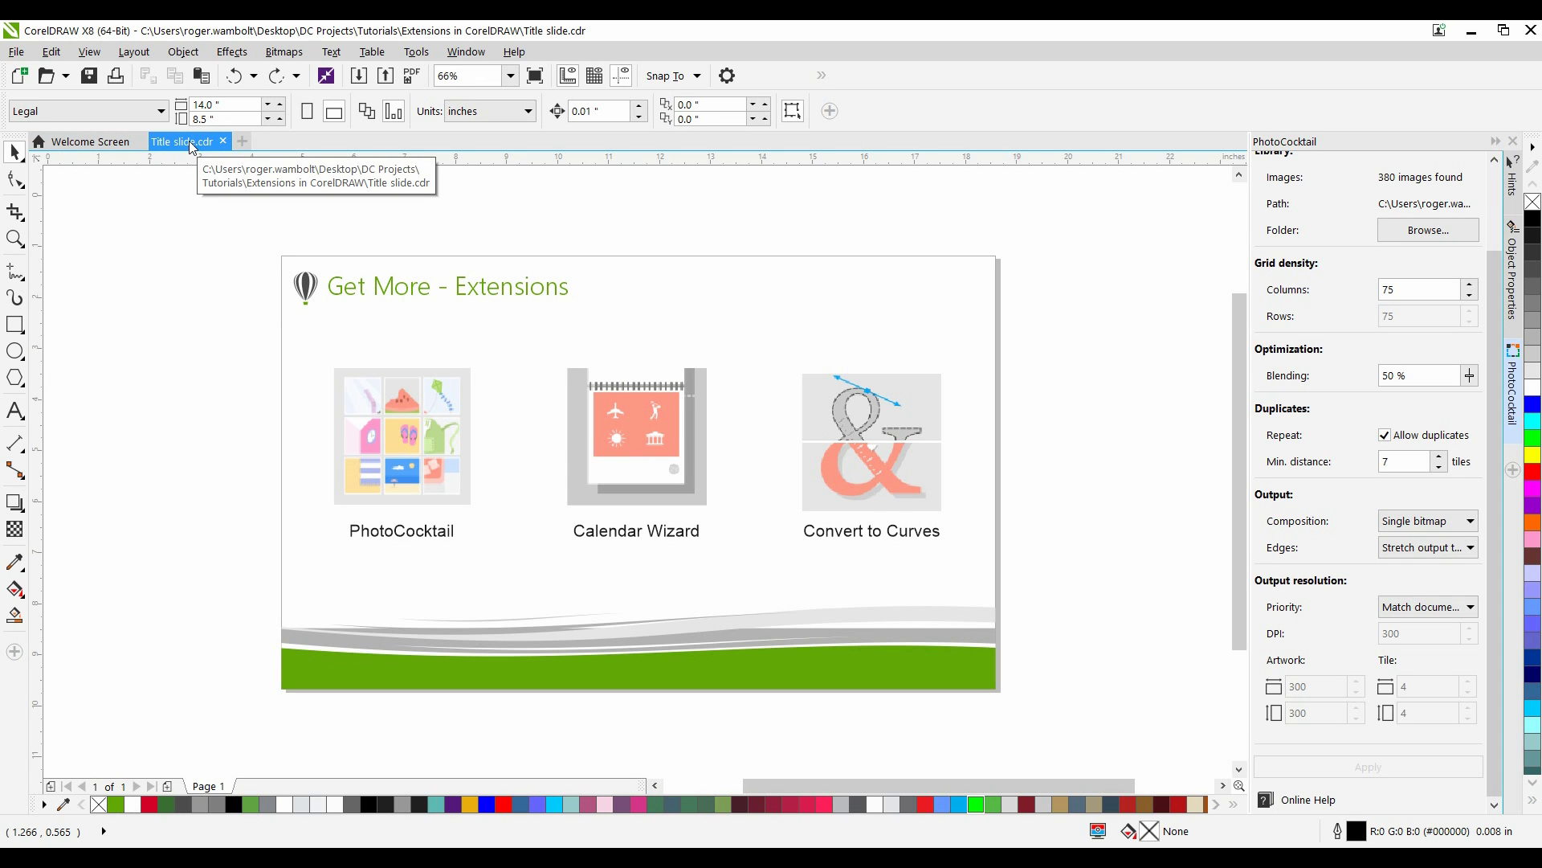
{"action": "left_click", "coordinate": [20, 75]}
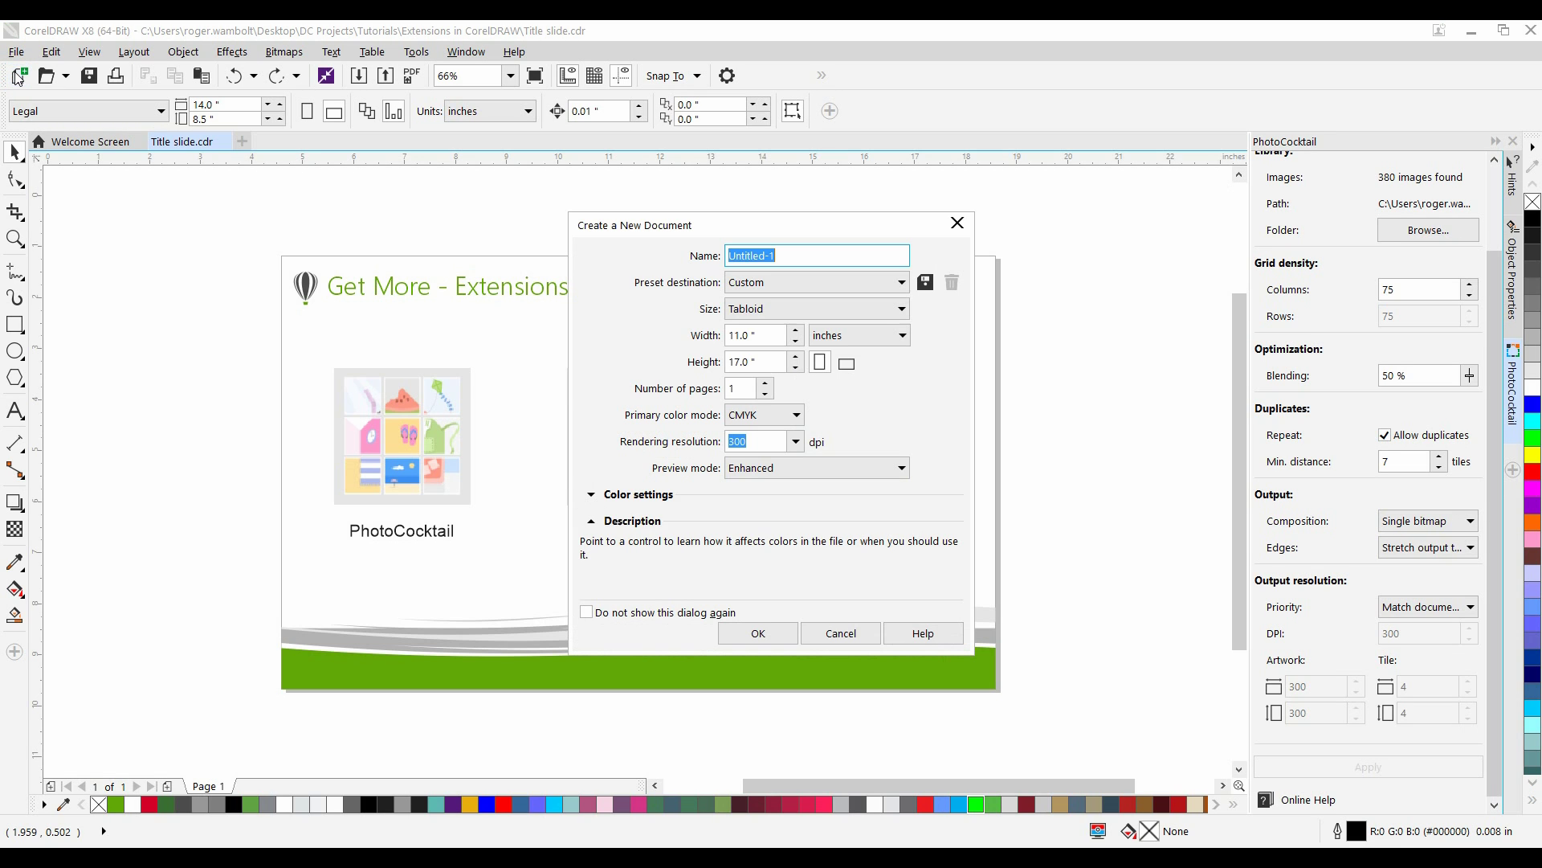
{"action": "left_click", "coordinate": [785, 313]}
{"action": "left_click", "coordinate": [767, 350]}
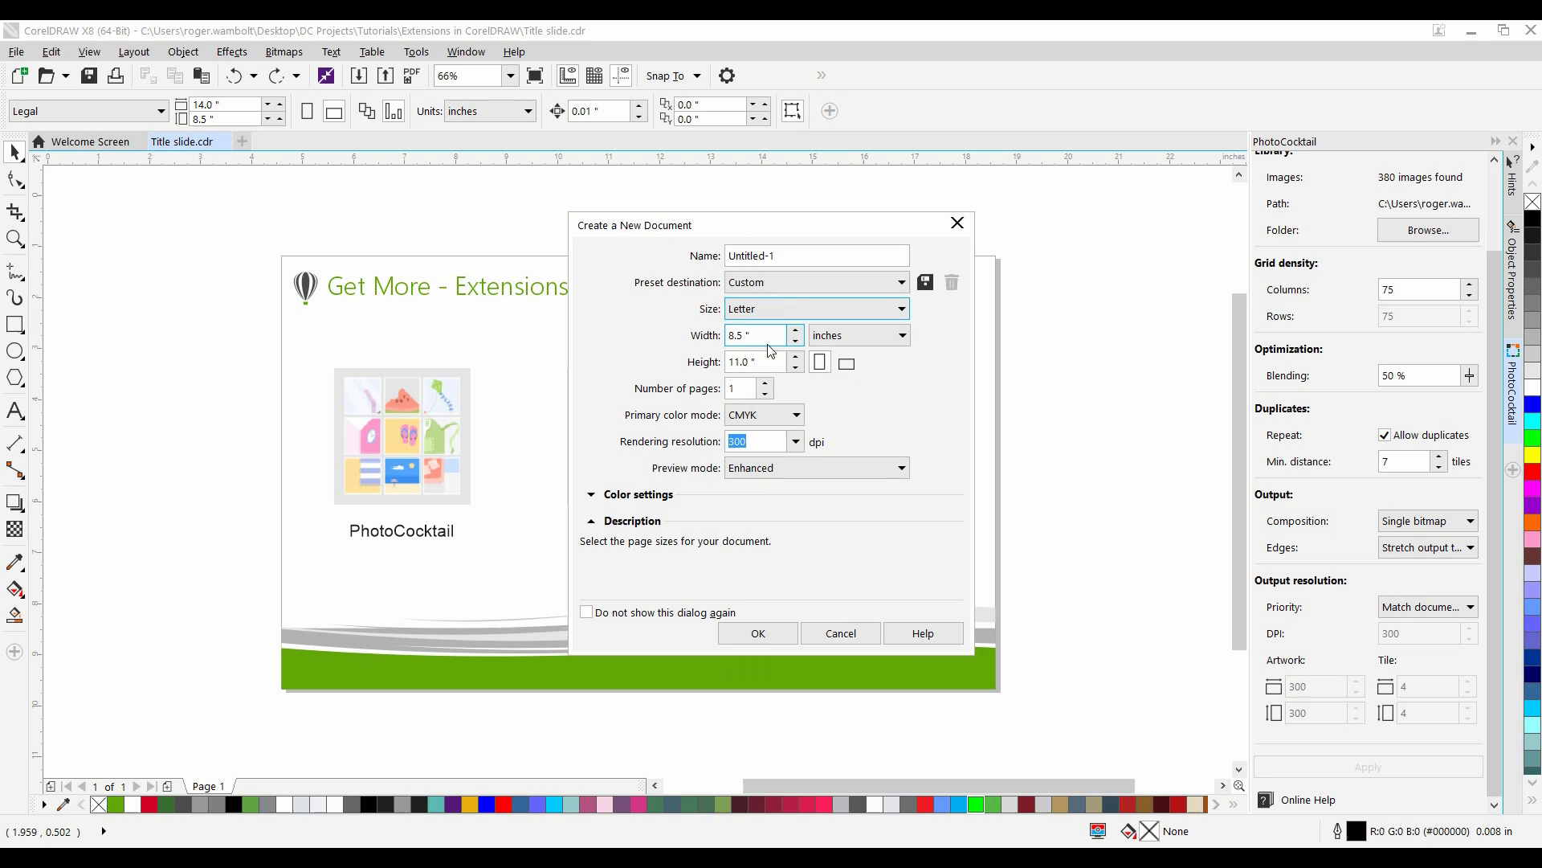
{"action": "left_click", "coordinate": [846, 364]}
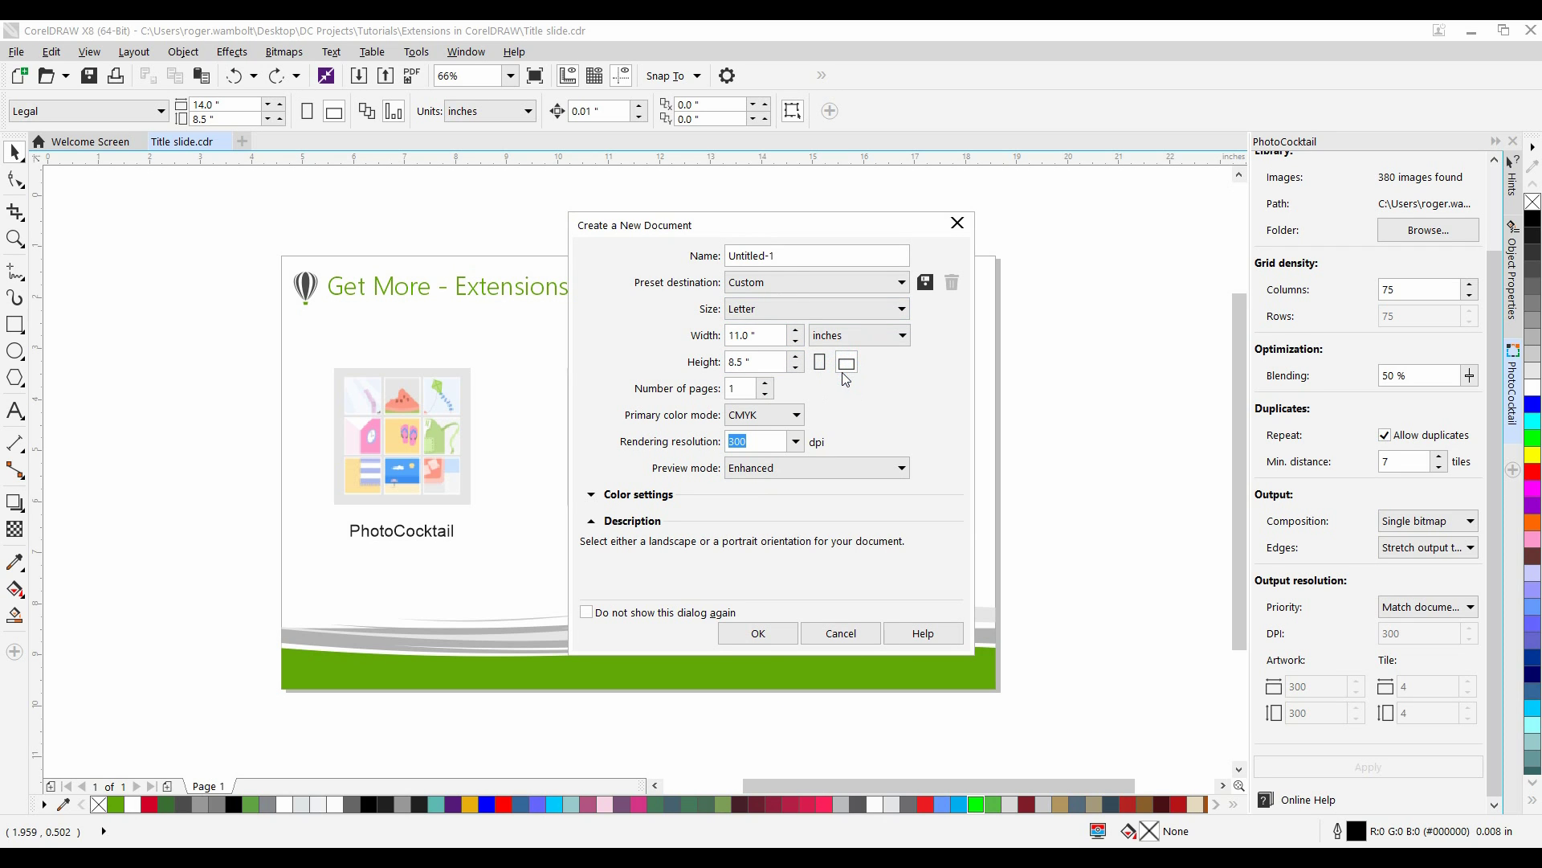
{"action": "left_click", "coordinate": [777, 633]}
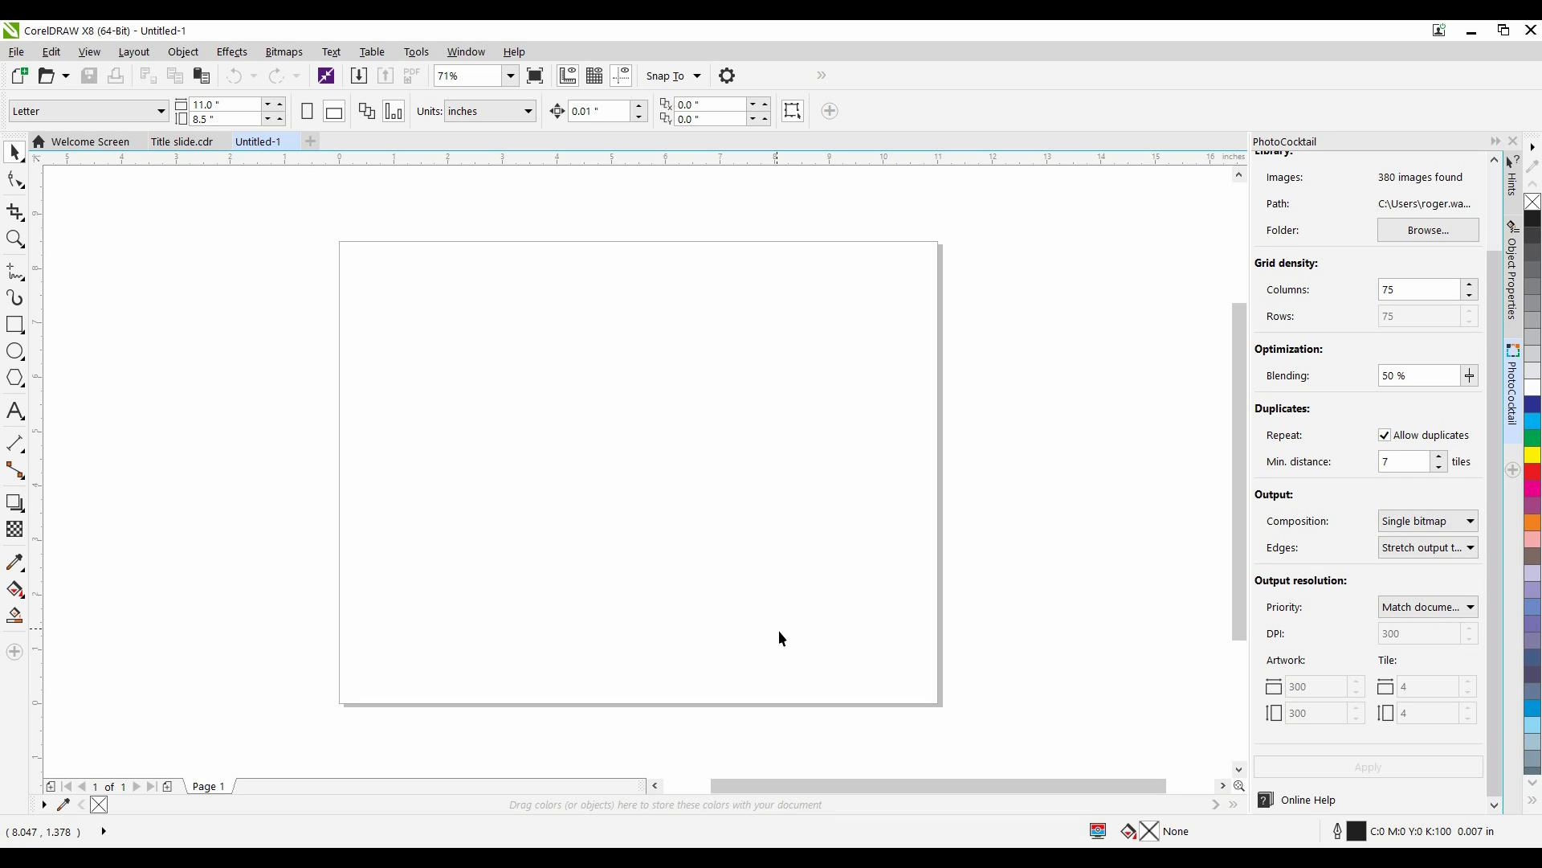
Step: Run the Wizard.CreateCalendar macro from the CalendarWizard project via Tools > Macros > Run Macro
{"action": "left_click", "coordinate": [427, 57]}
{"action": "mouse_move", "coordinate": [443, 196]}
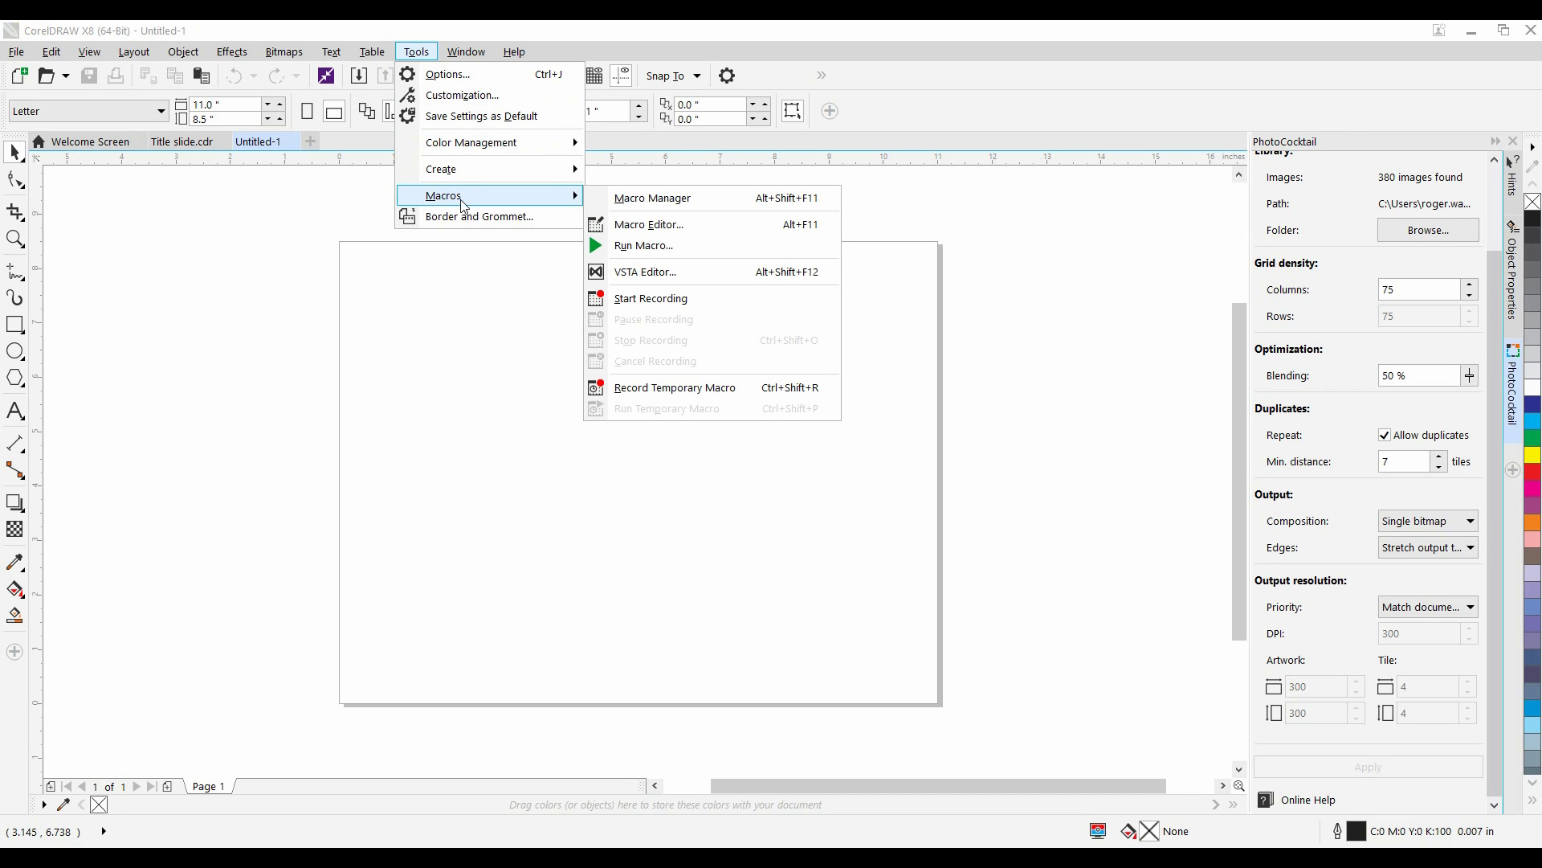
{"action": "left_click", "coordinate": [650, 244]}
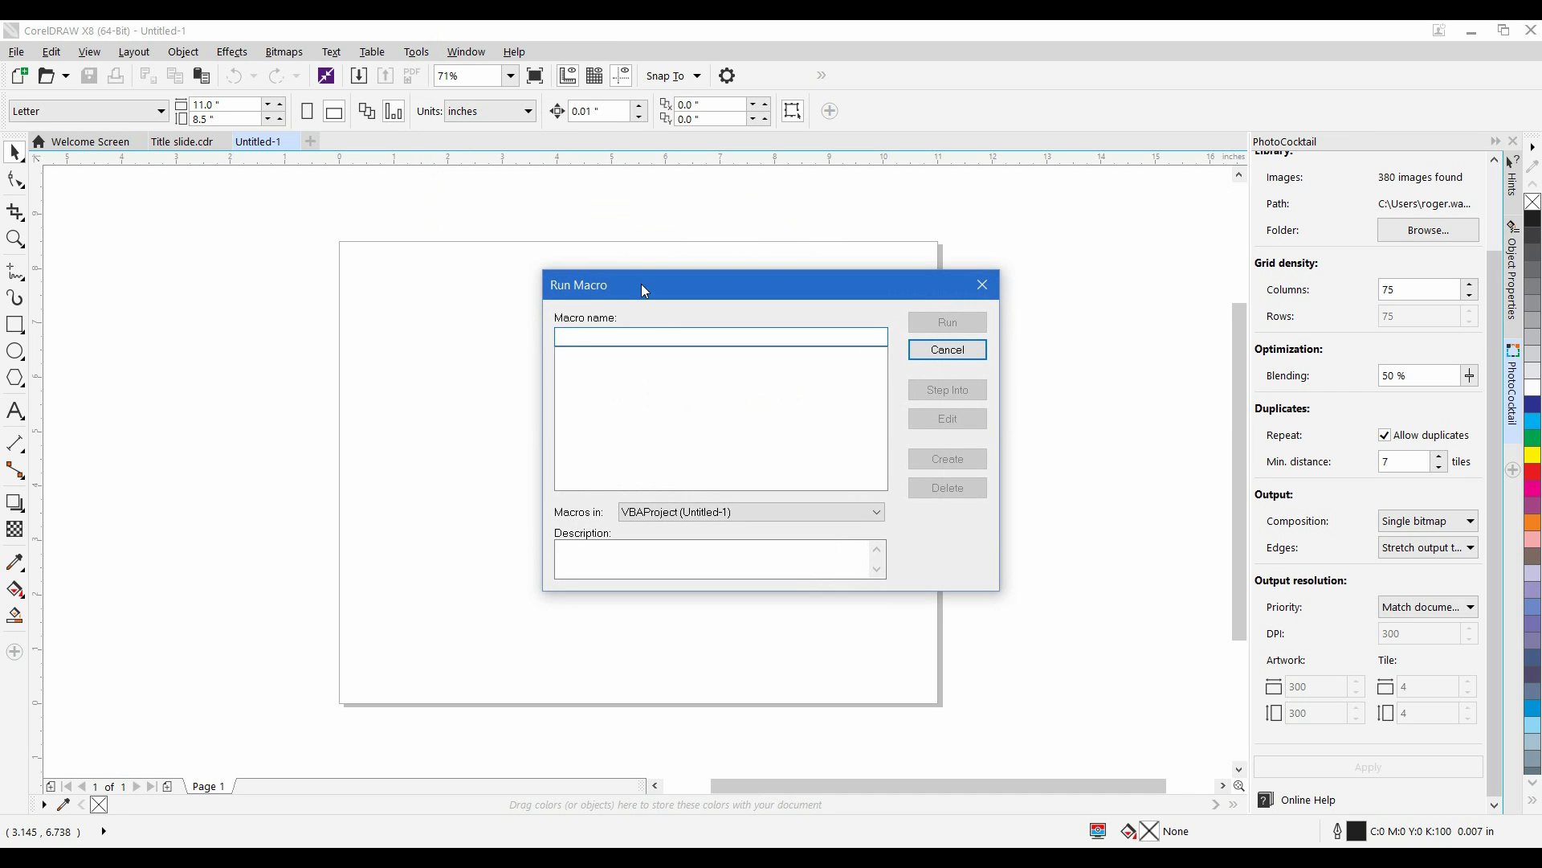
{"action": "left_click", "coordinate": [706, 515]}
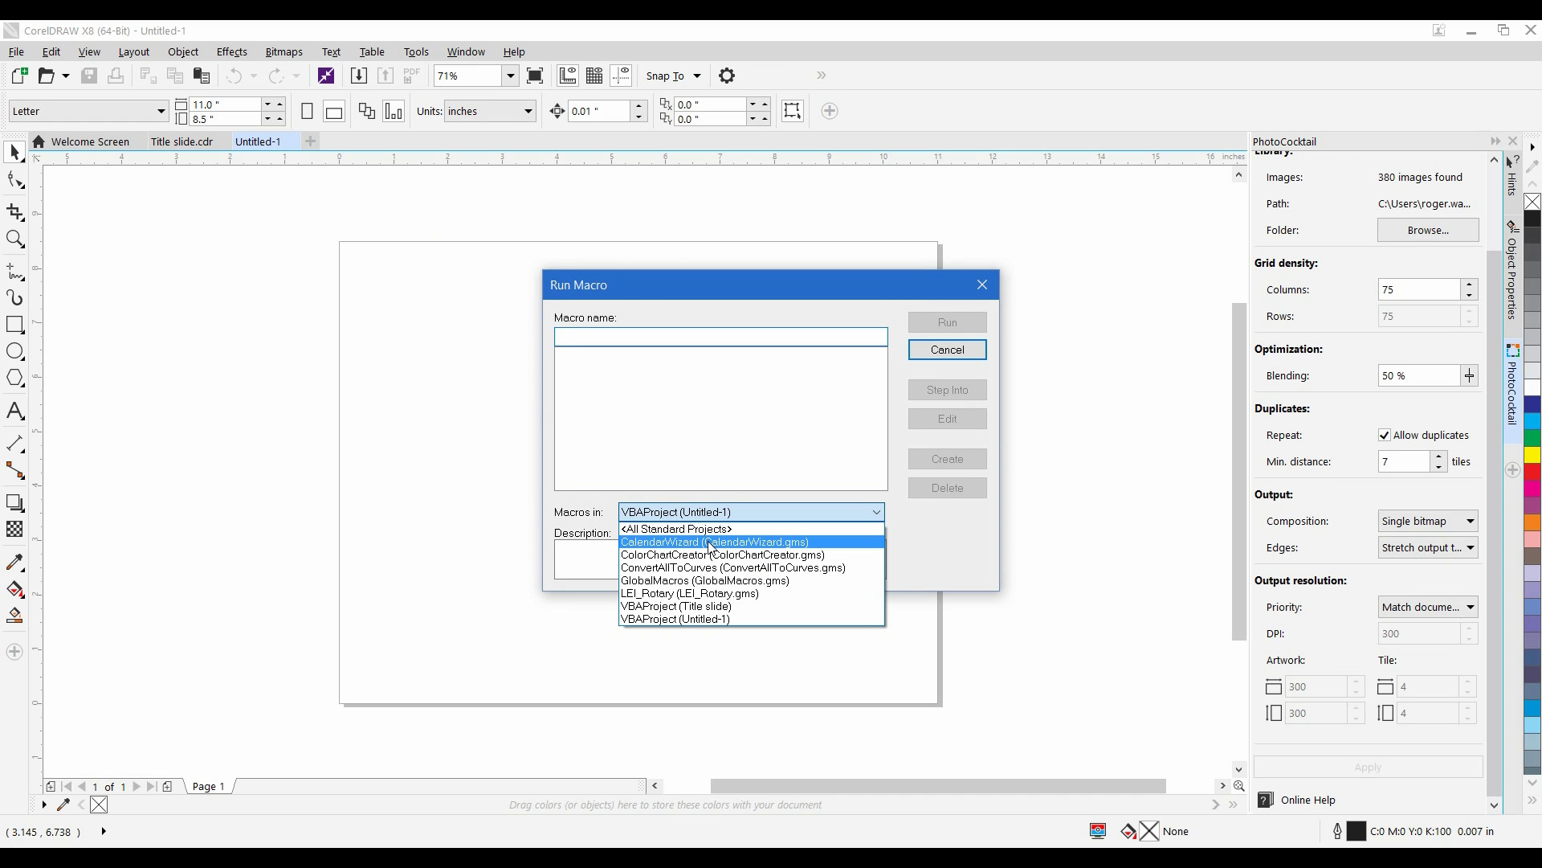
{"action": "left_click", "coordinate": [709, 545]}
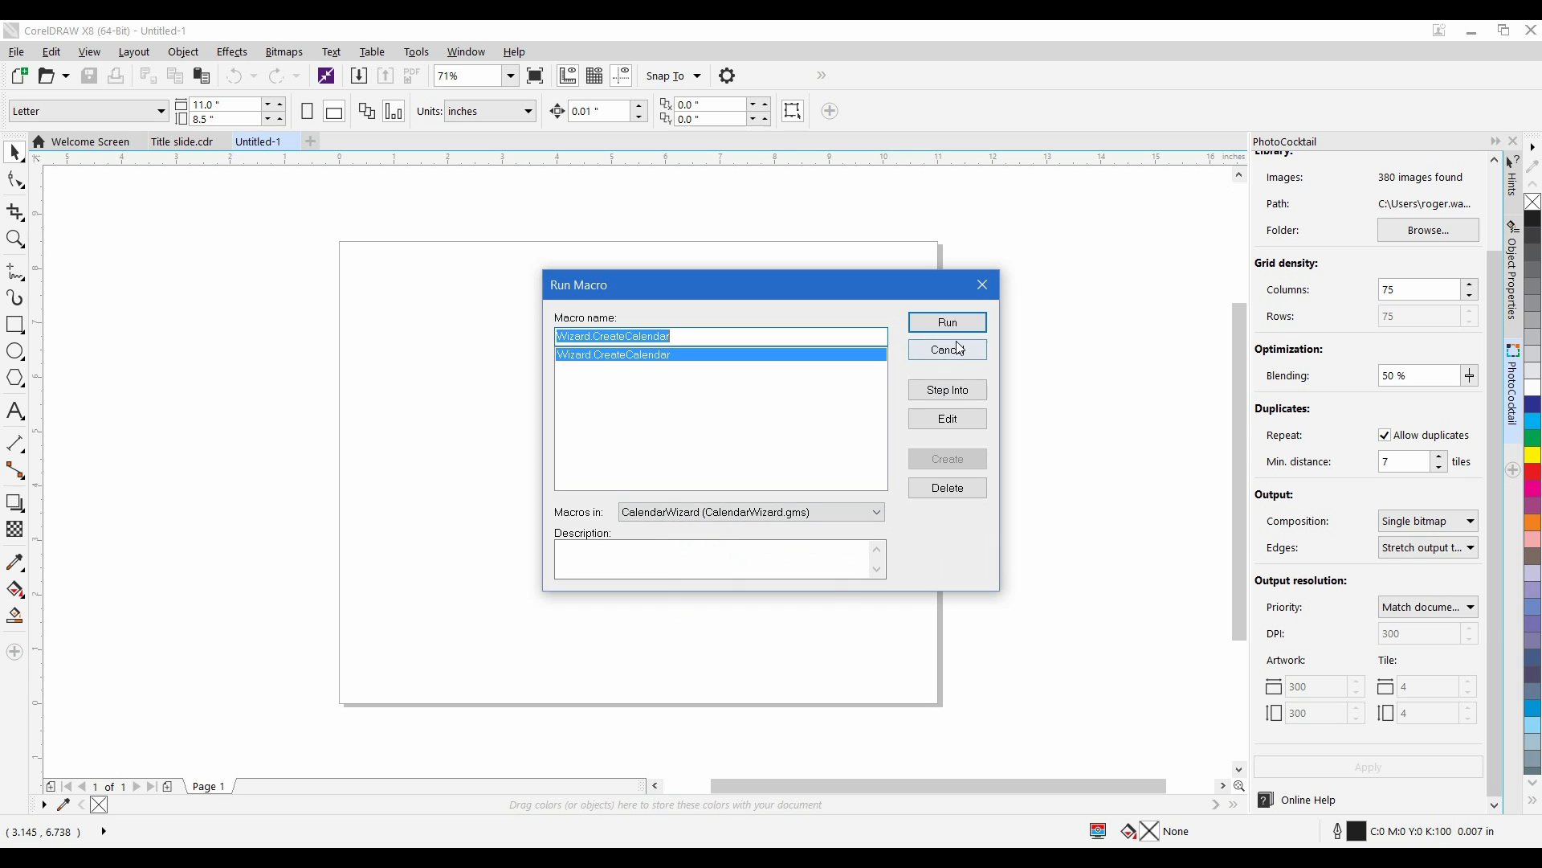
{"action": "left_click", "coordinate": [951, 321]}
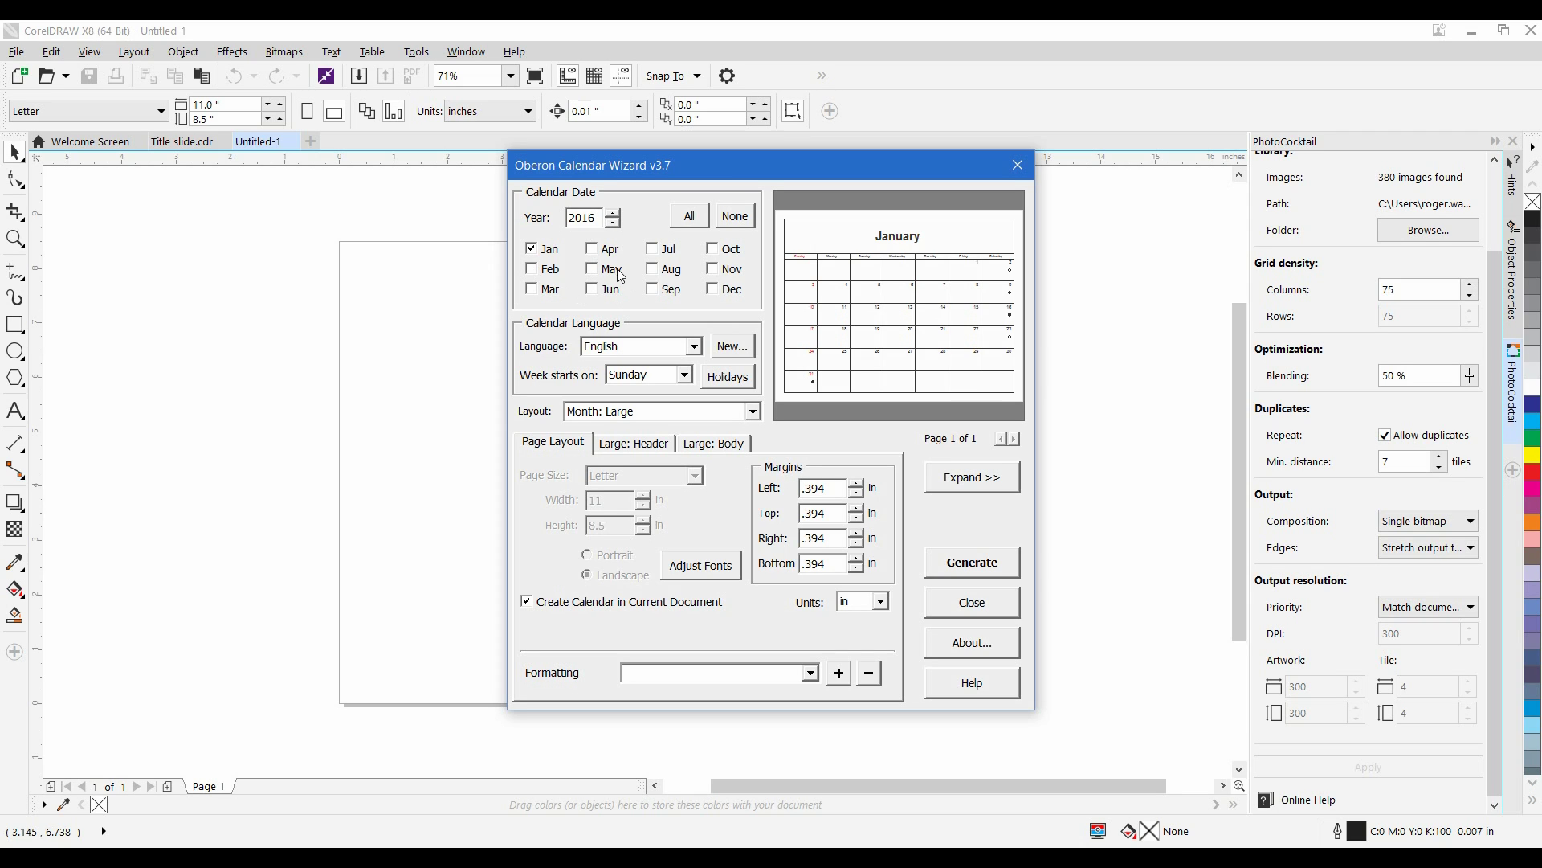
Step: Toggle the month selections, keep English as the language, and open the Define Language dialog
{"action": "left_click", "coordinate": [688, 219]}
{"action": "left_click", "coordinate": [736, 217]}
{"action": "left_click", "coordinate": [695, 346]}
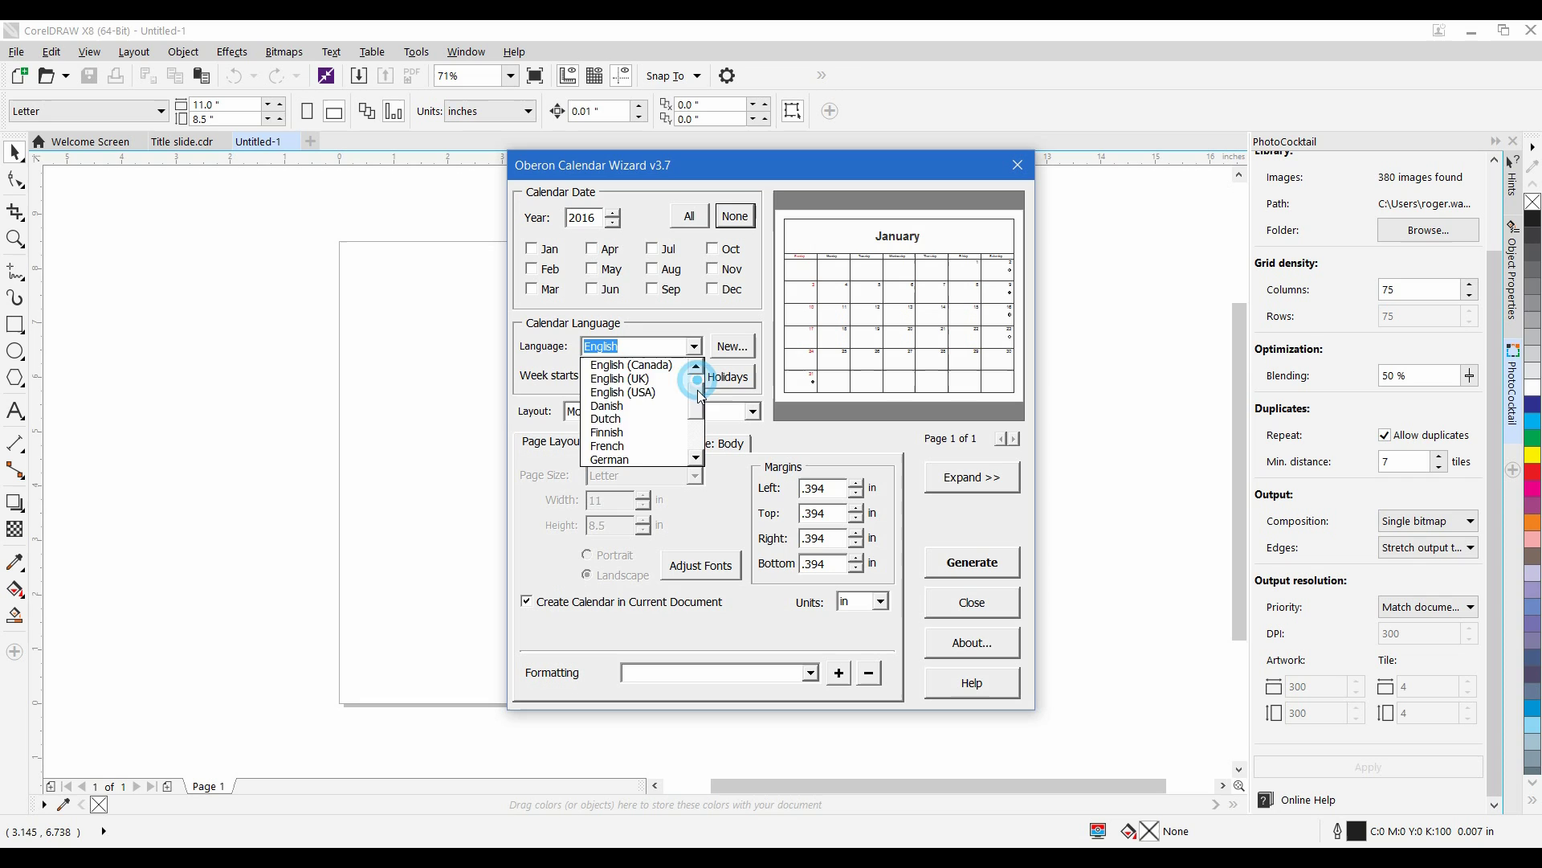
{"action": "left_click_drag", "start_coordinate": [697, 377], "coordinate": [699, 427]}
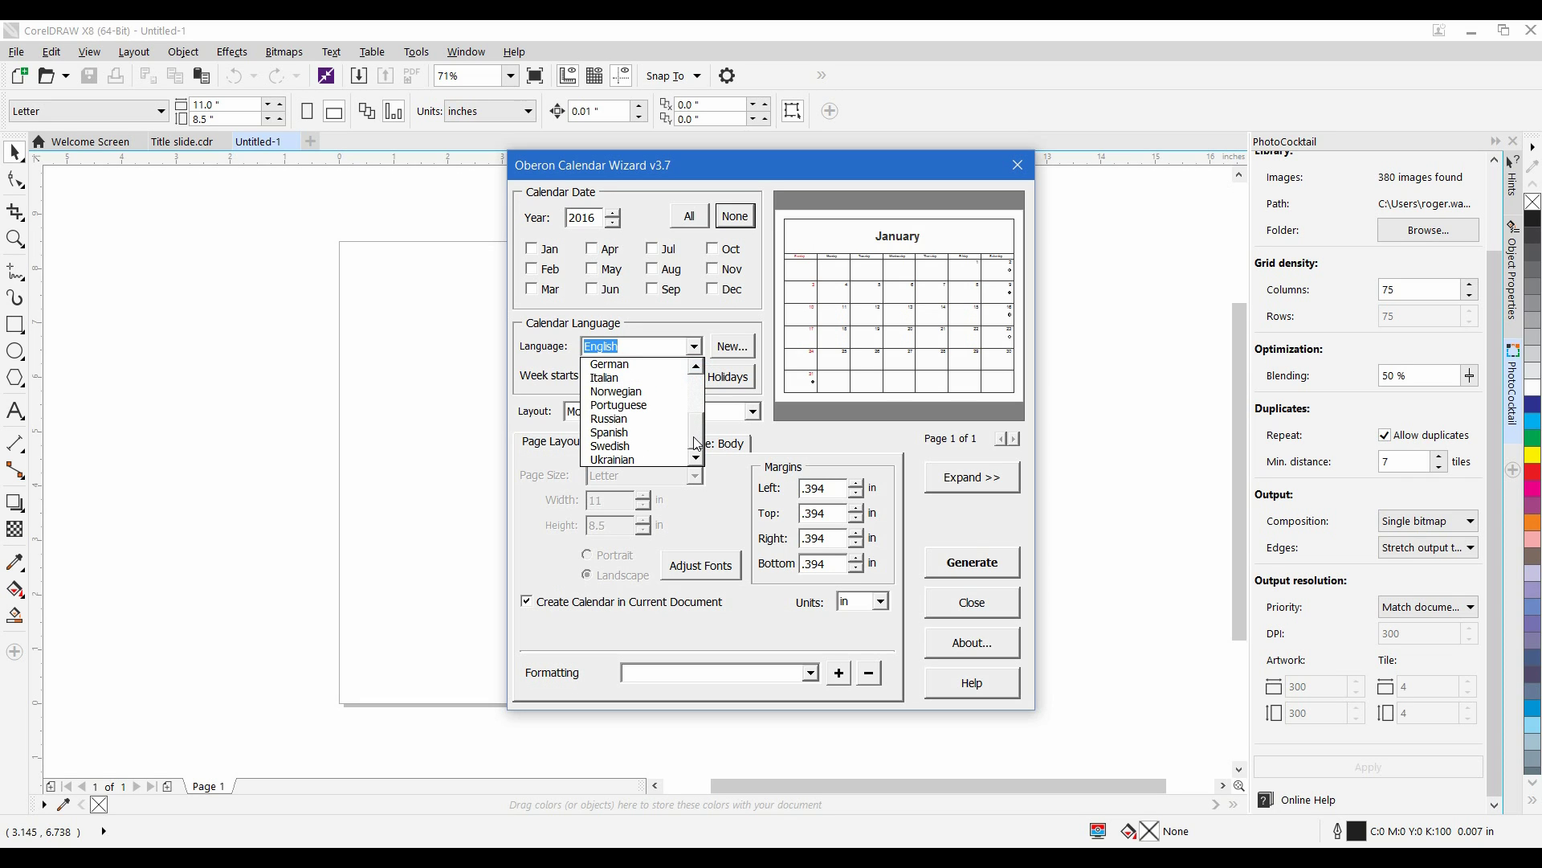
{"action": "left_click_drag", "start_coordinate": [699, 436], "coordinate": [705, 322]}
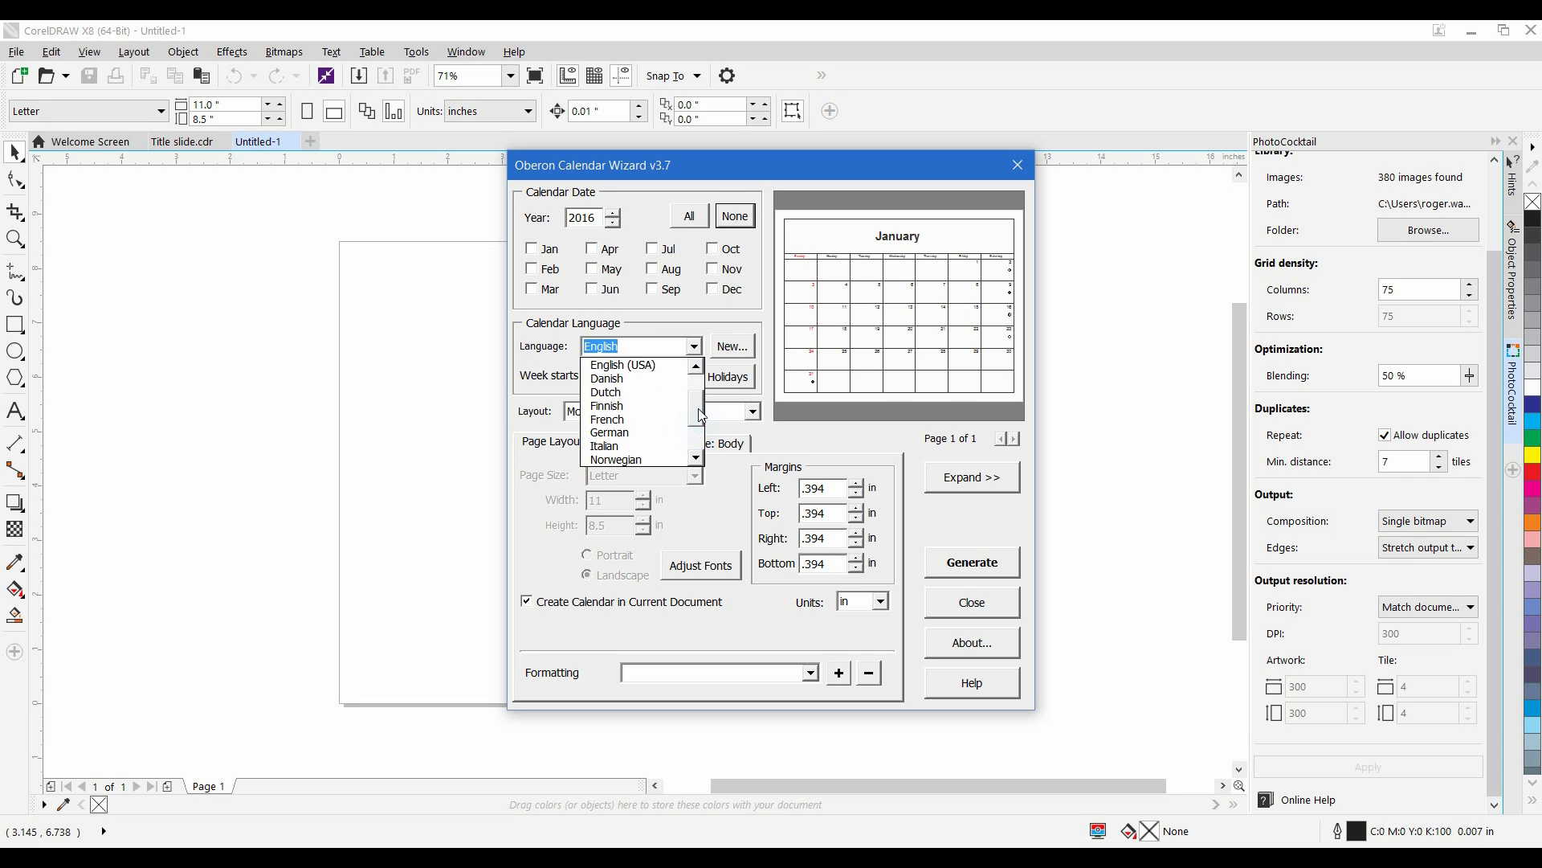
{"action": "left_click", "coordinate": [704, 323]}
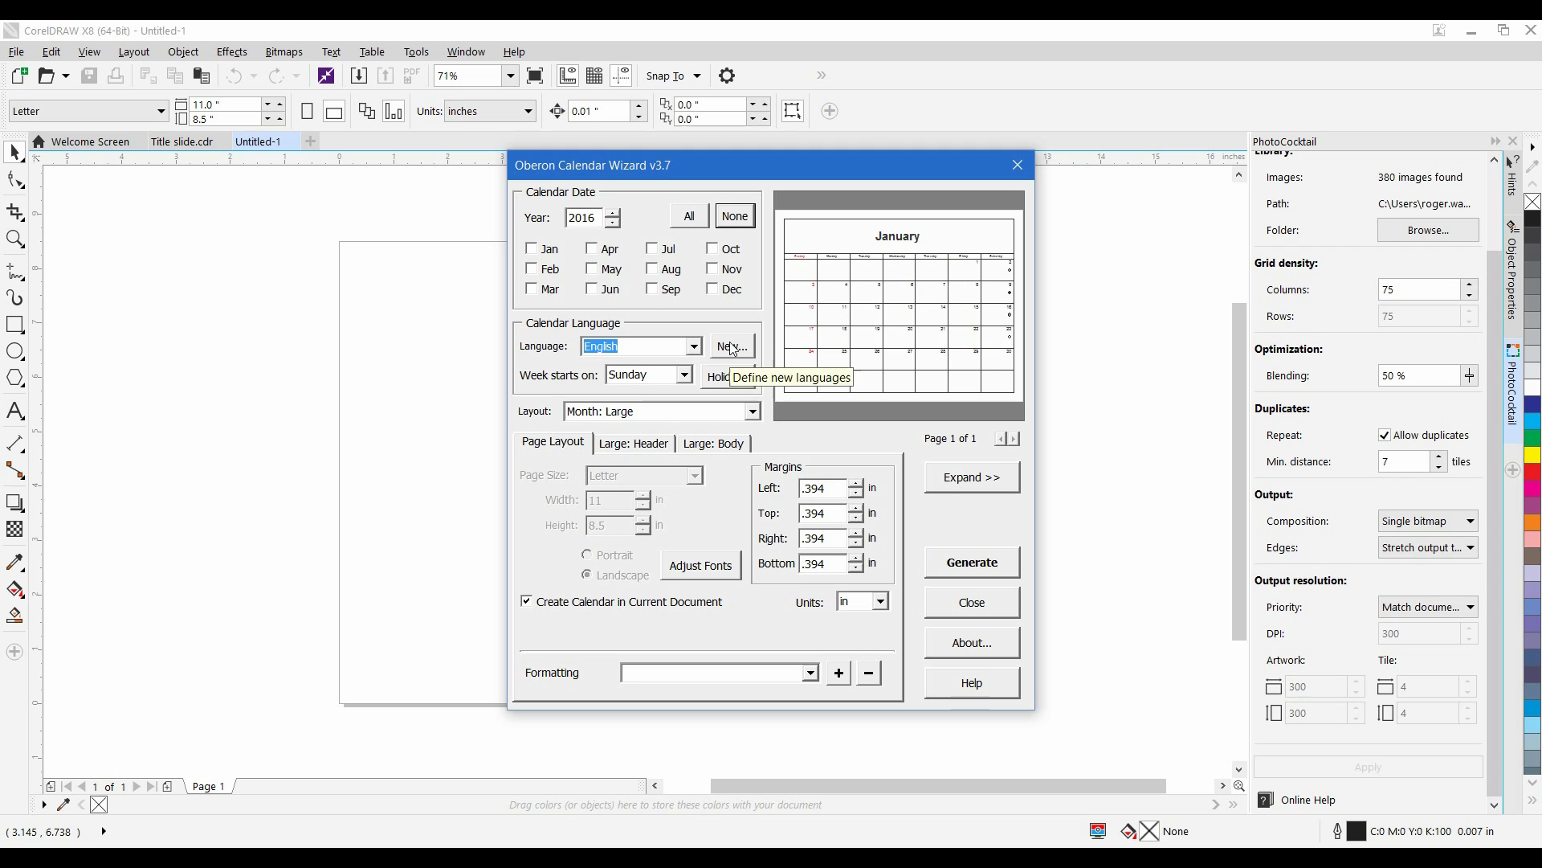
{"action": "left_click", "coordinate": [734, 348]}
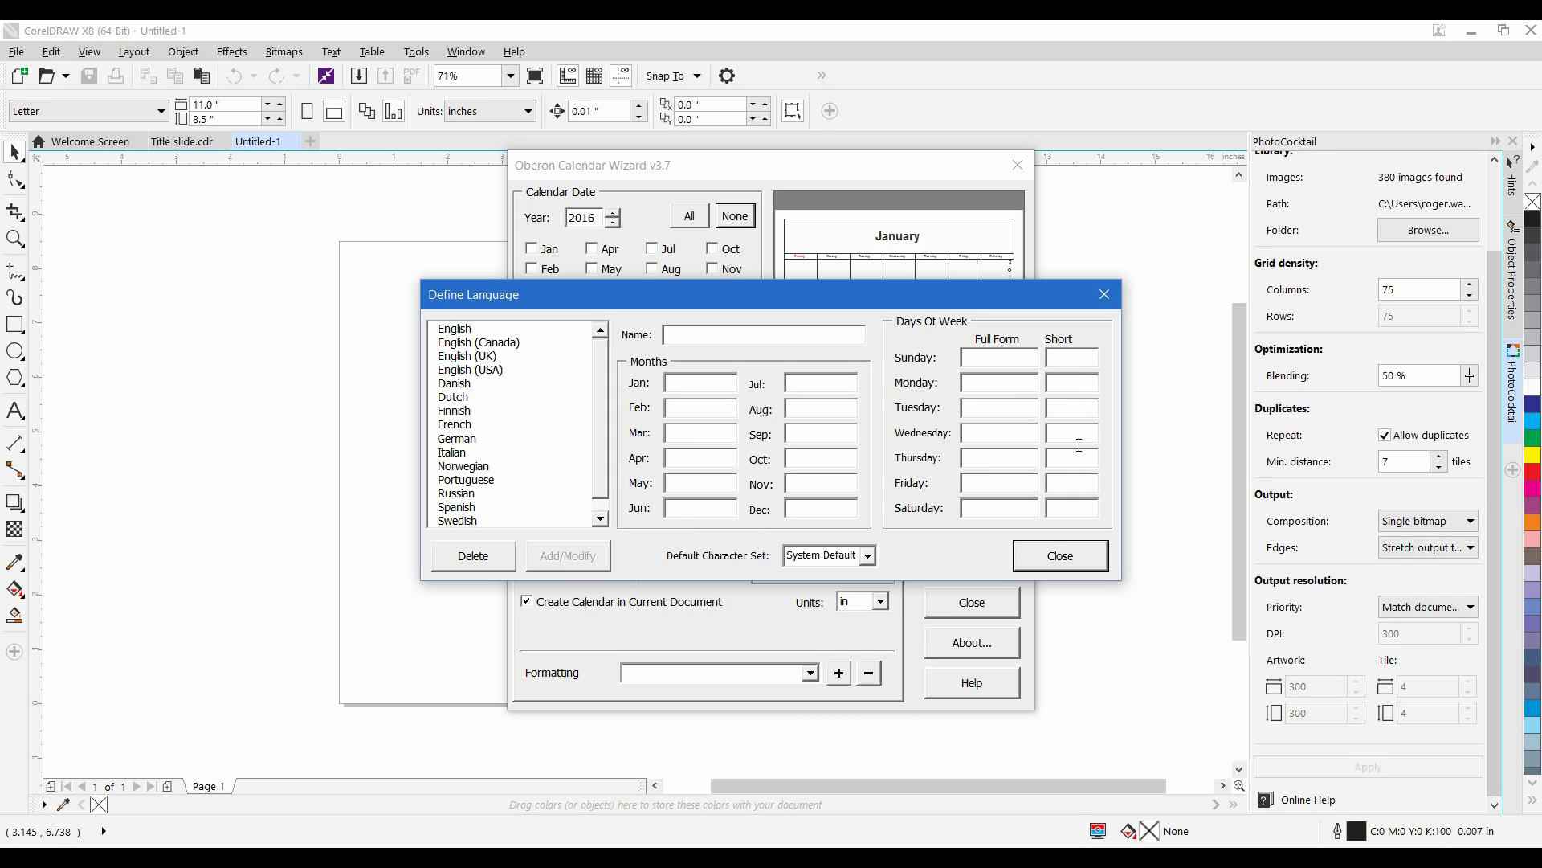
Step: Leave Define Language unchanged and keep weeks starting on Sunday
{"action": "left_click", "coordinate": [1064, 562]}
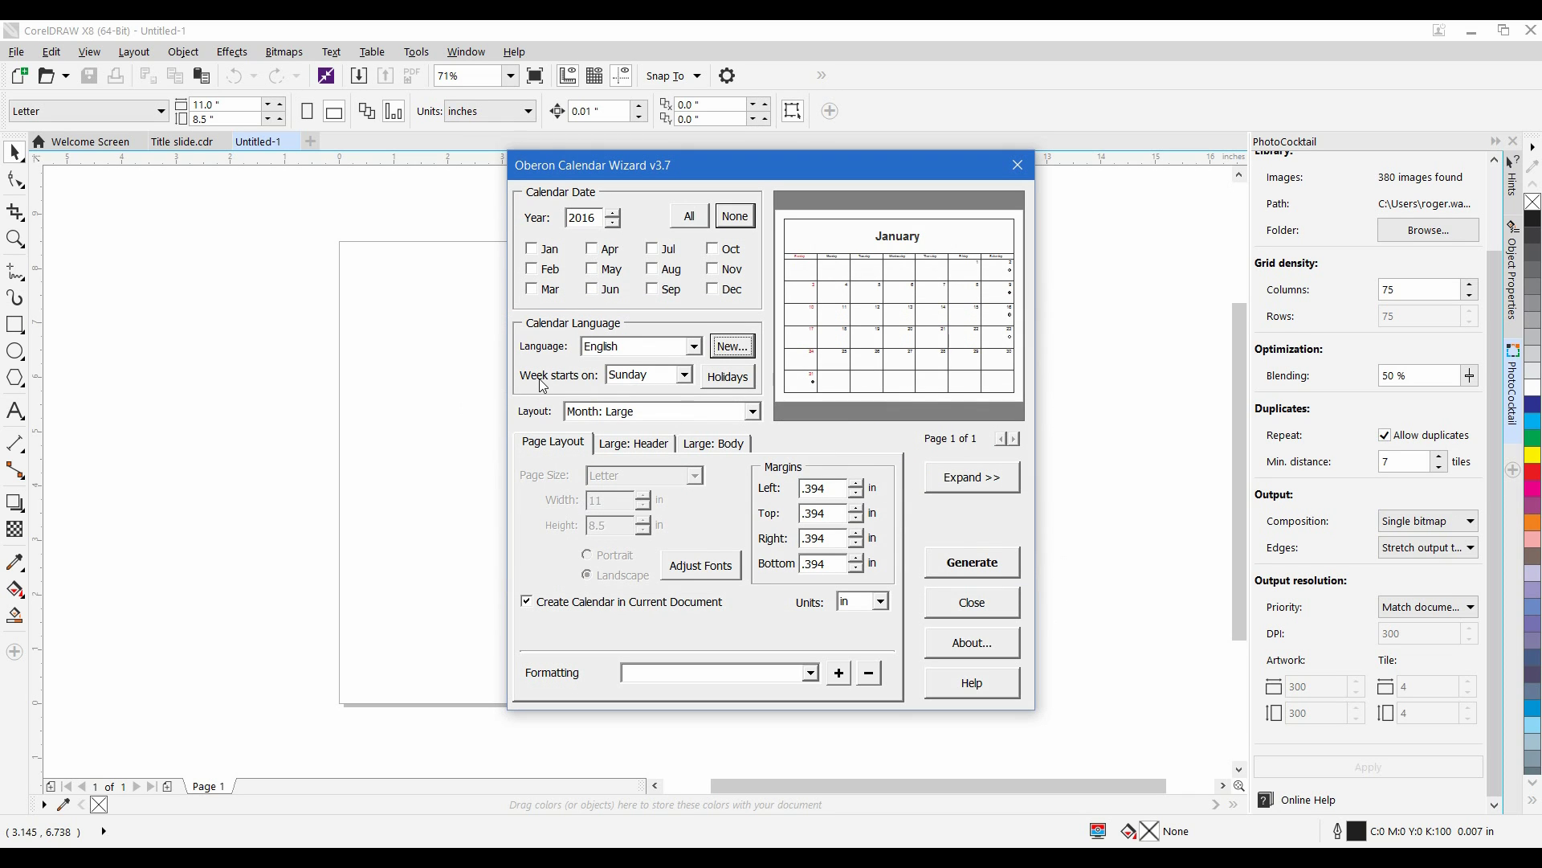
{"action": "left_click", "coordinate": [683, 375]}
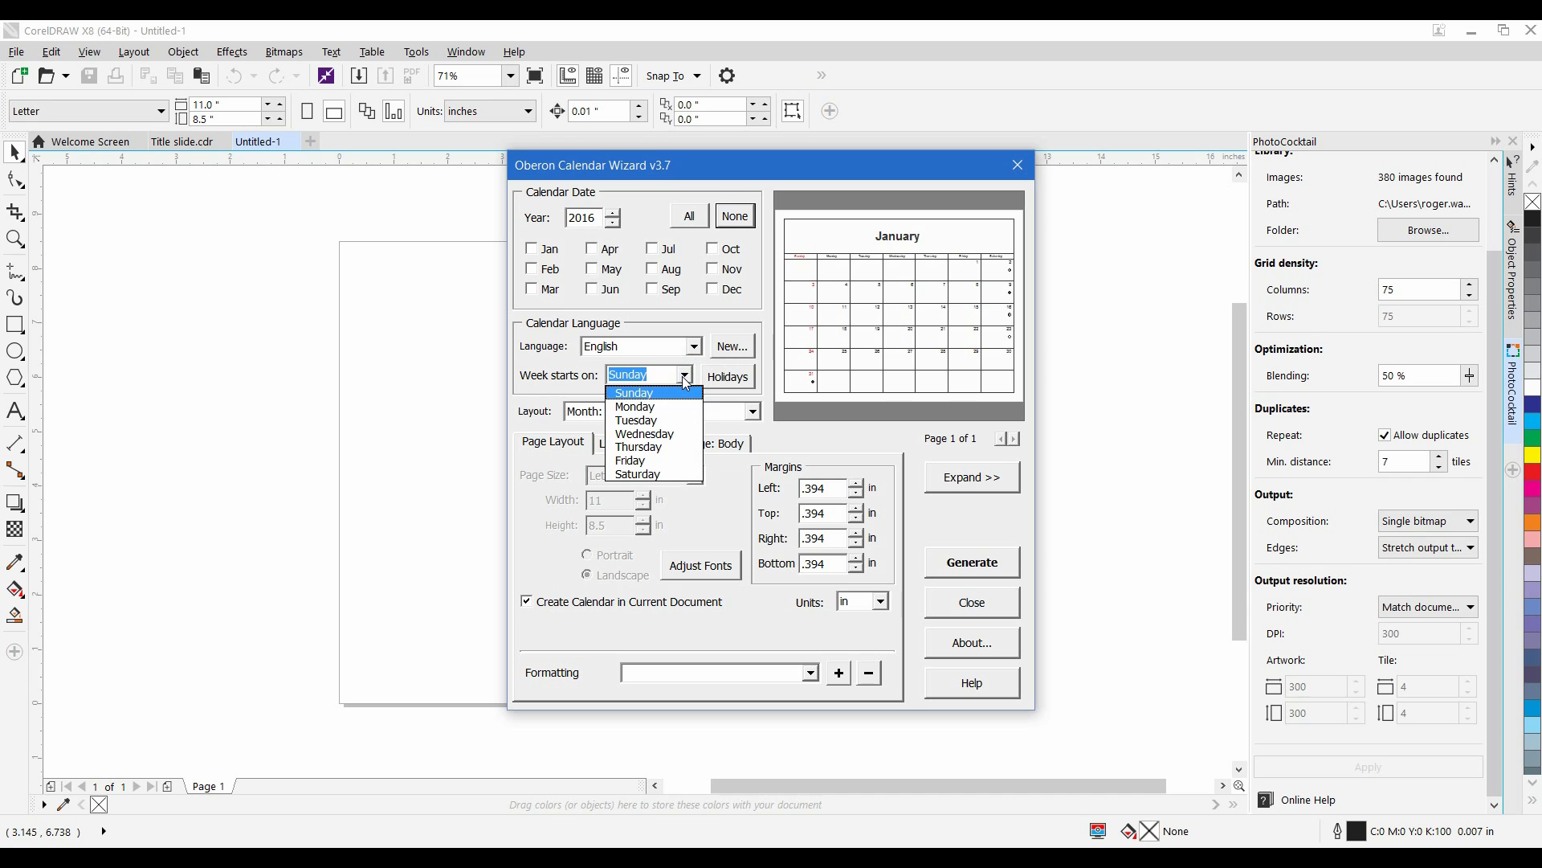
{"action": "left_click", "coordinate": [560, 368]}
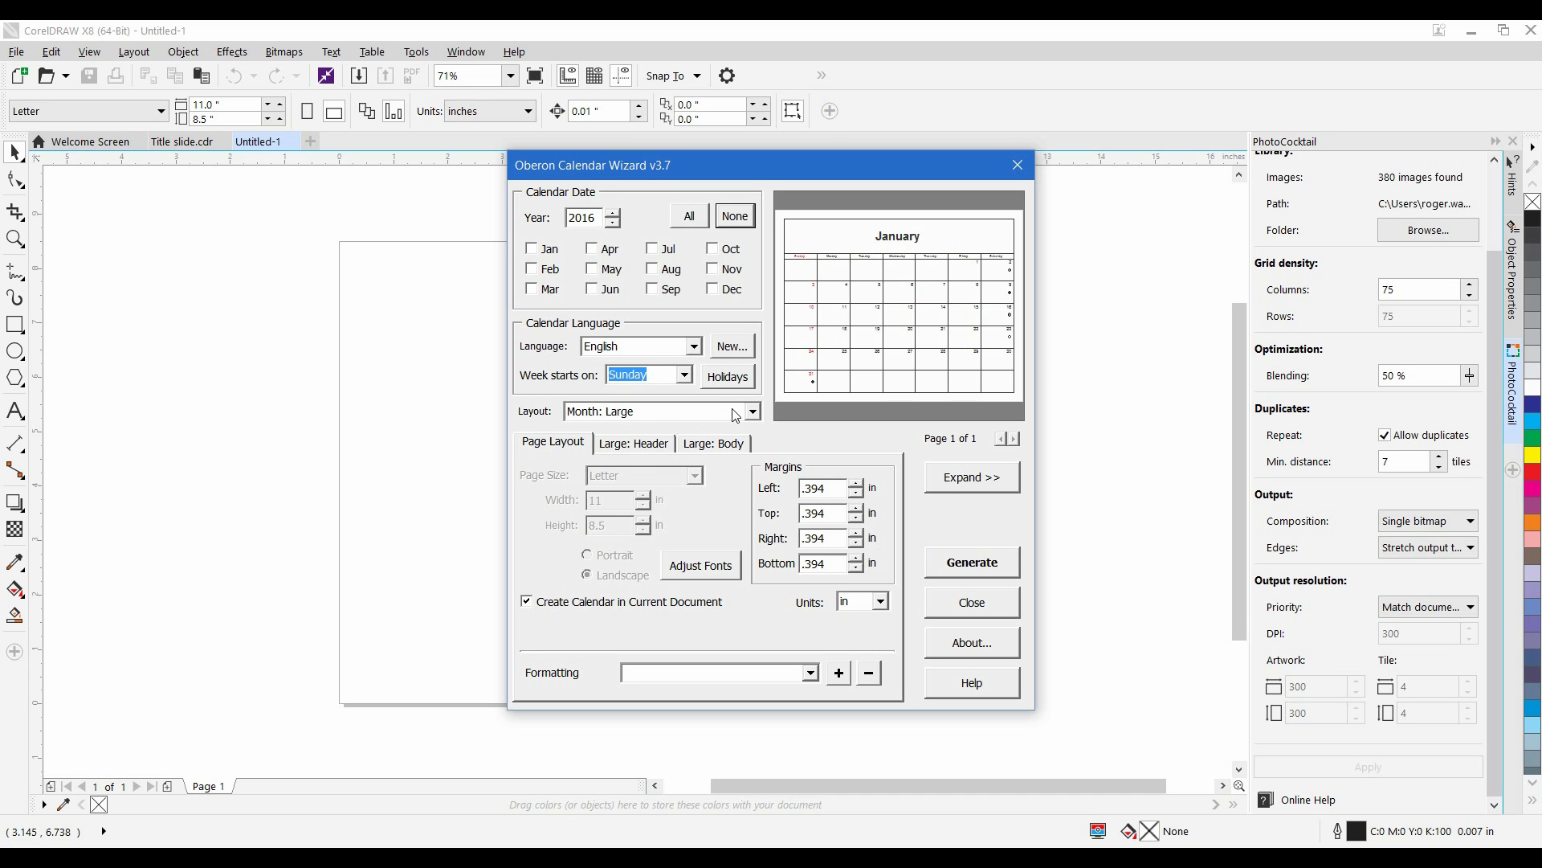
Step: Choose the 'Year: Image + 12 Small [Bottom]' layout after trying two other layouts
{"action": "left_click", "coordinate": [752, 412]}
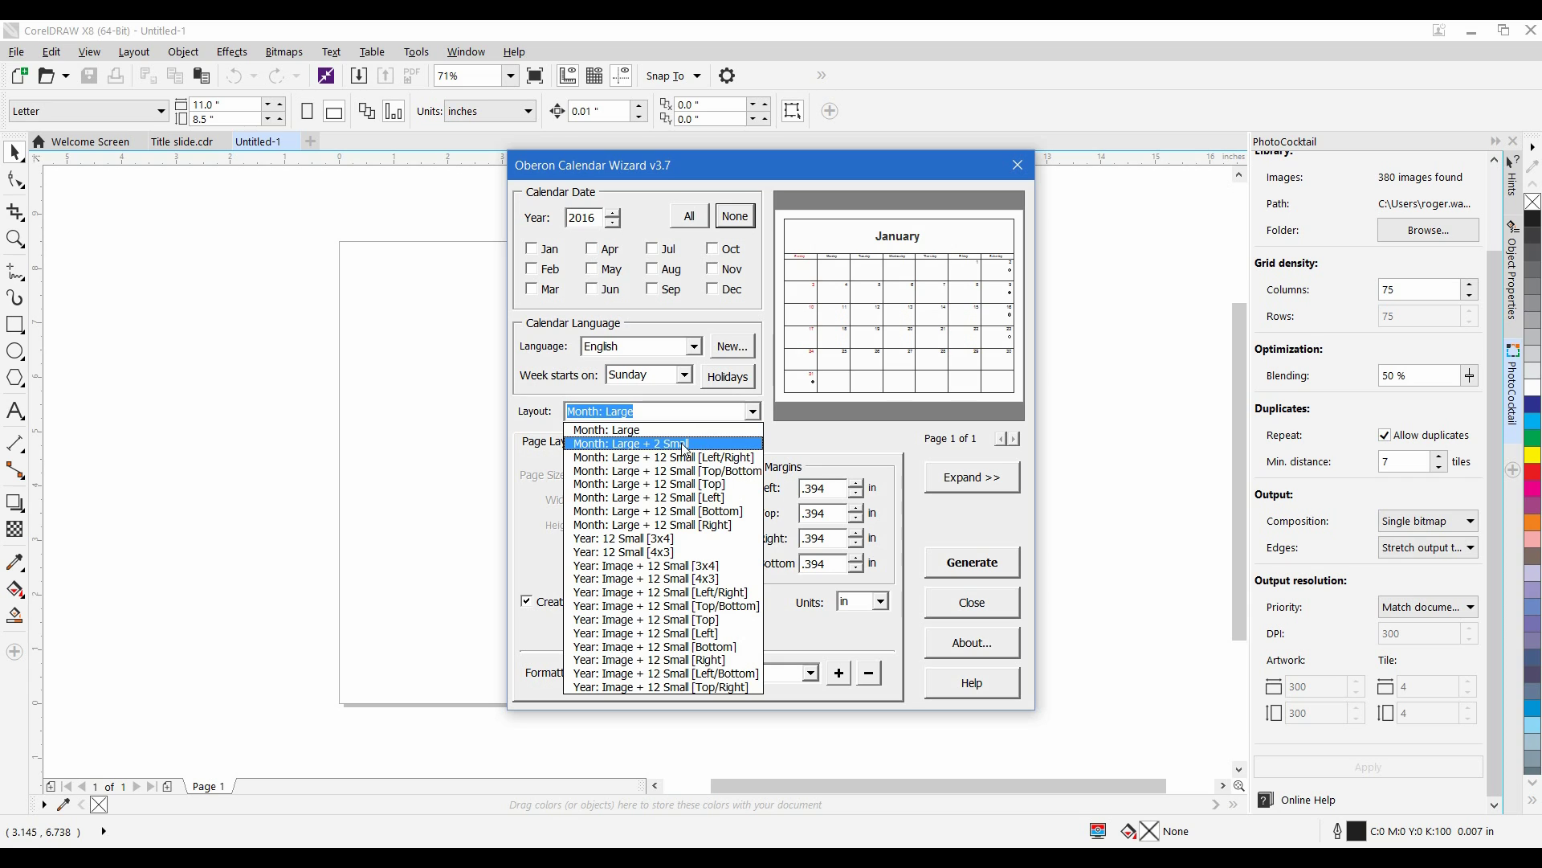
{"action": "left_click", "coordinate": [709, 445]}
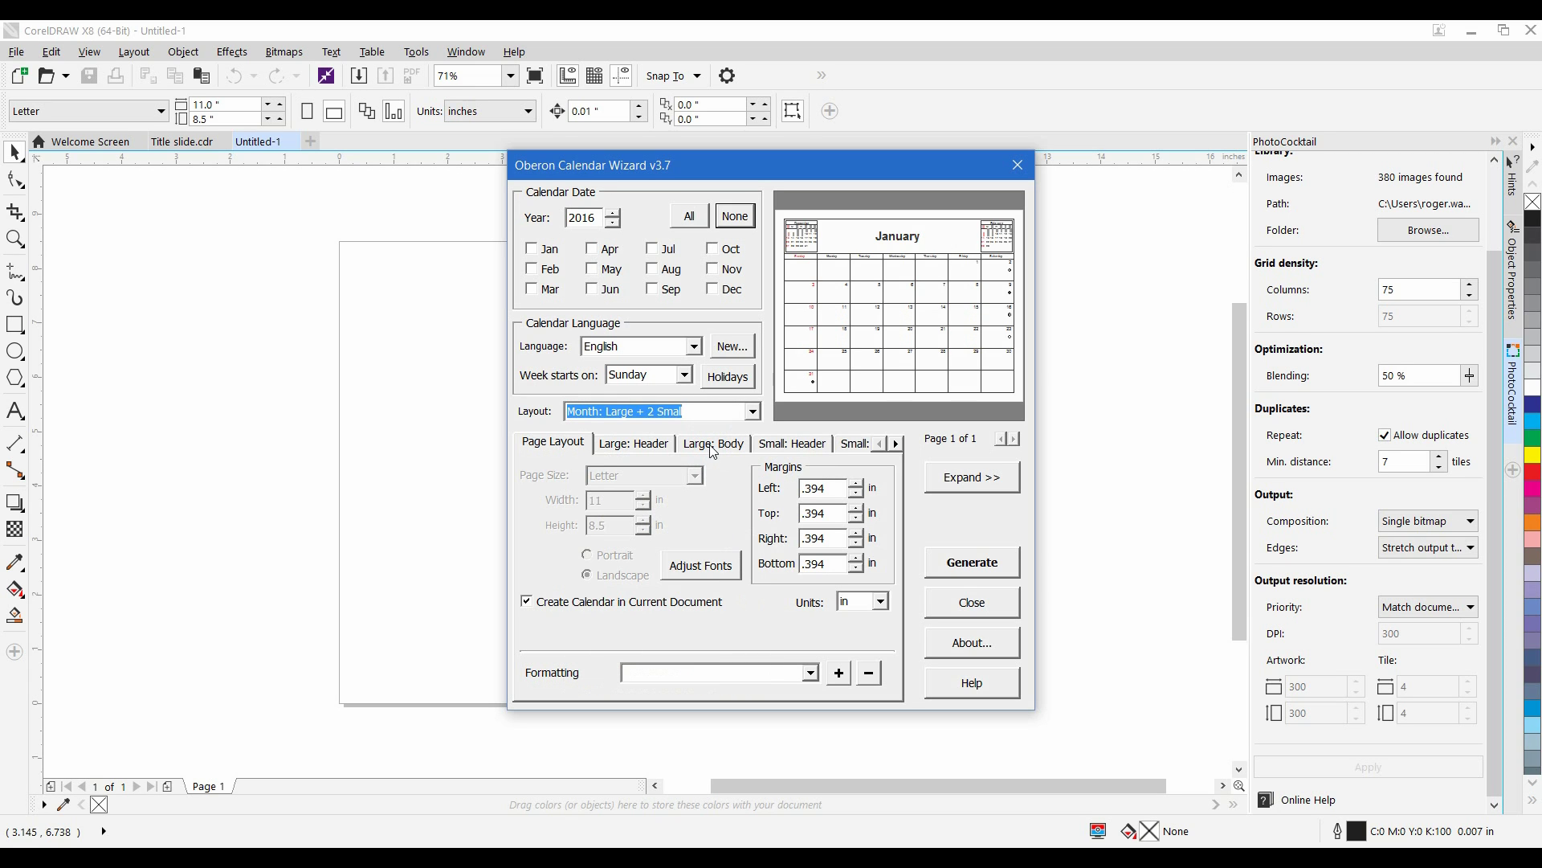
{"action": "left_click", "coordinate": [754, 412]}
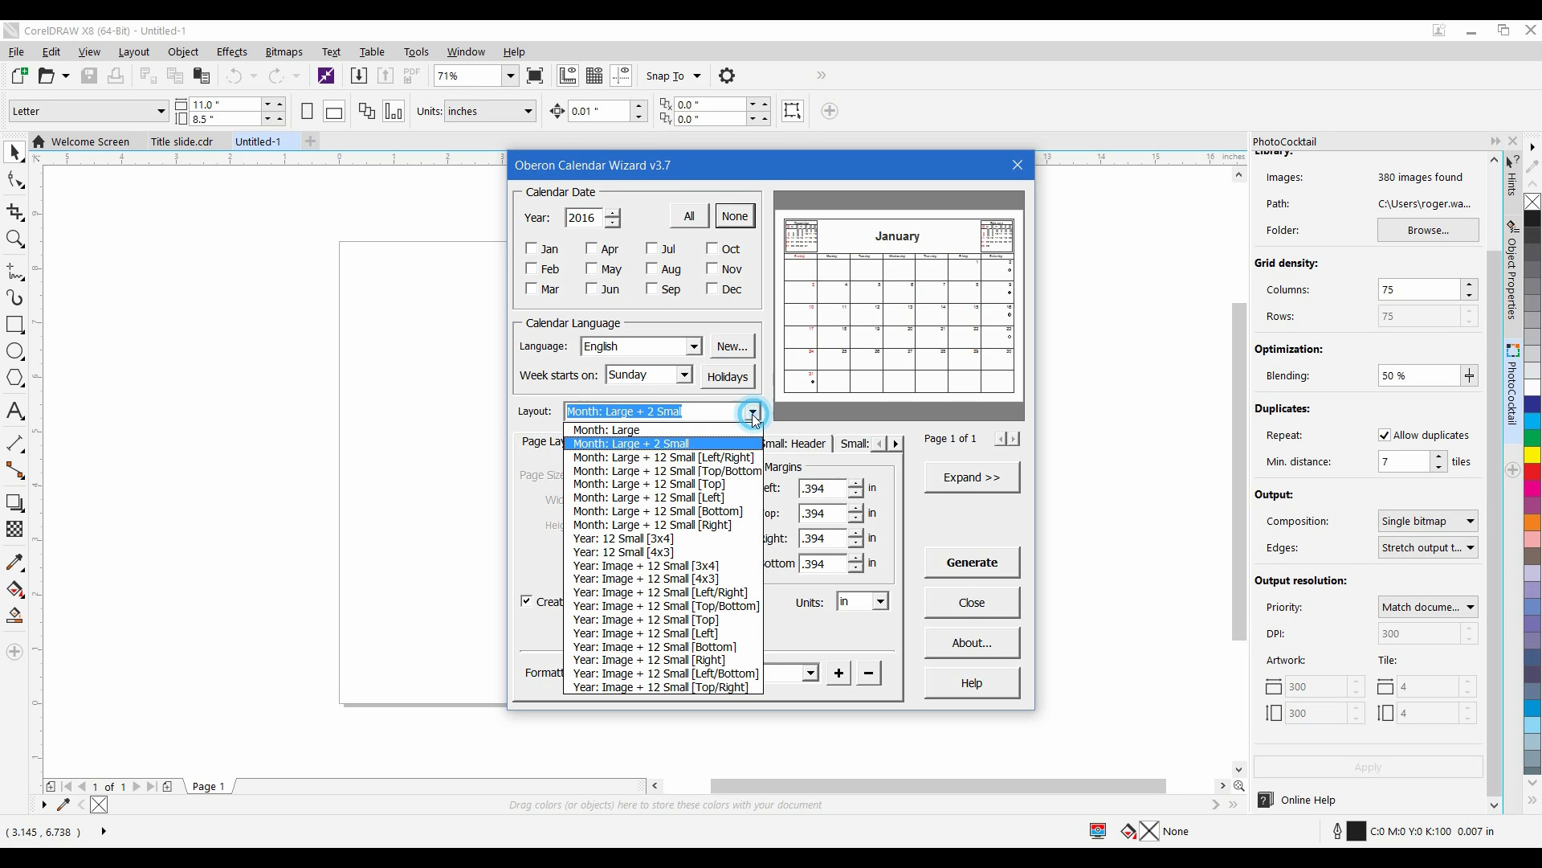
{"action": "left_click", "coordinate": [684, 472]}
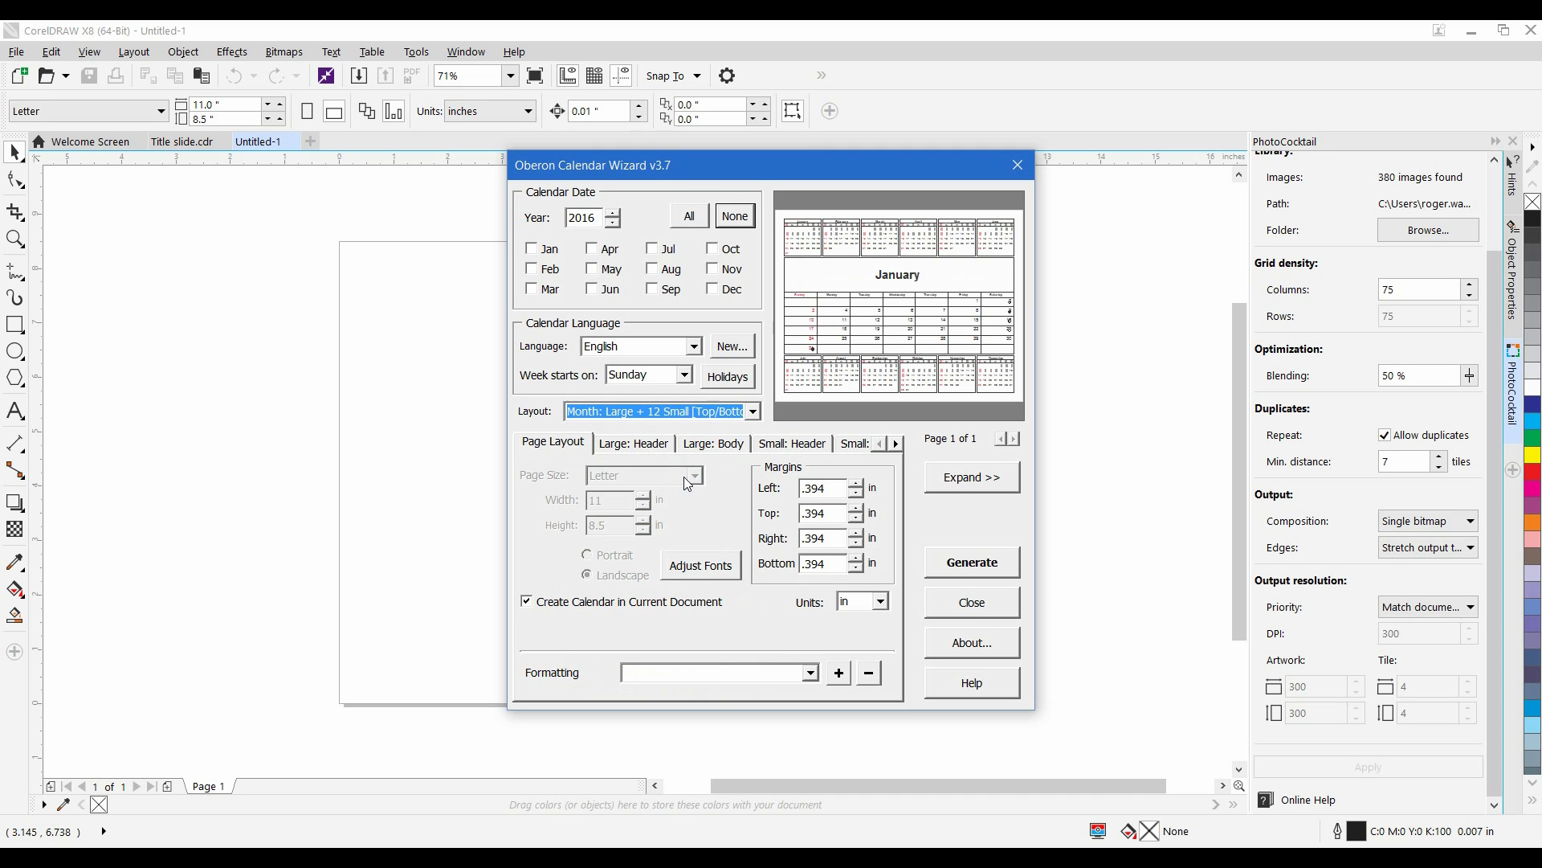
{"action": "left_click", "coordinate": [754, 413]}
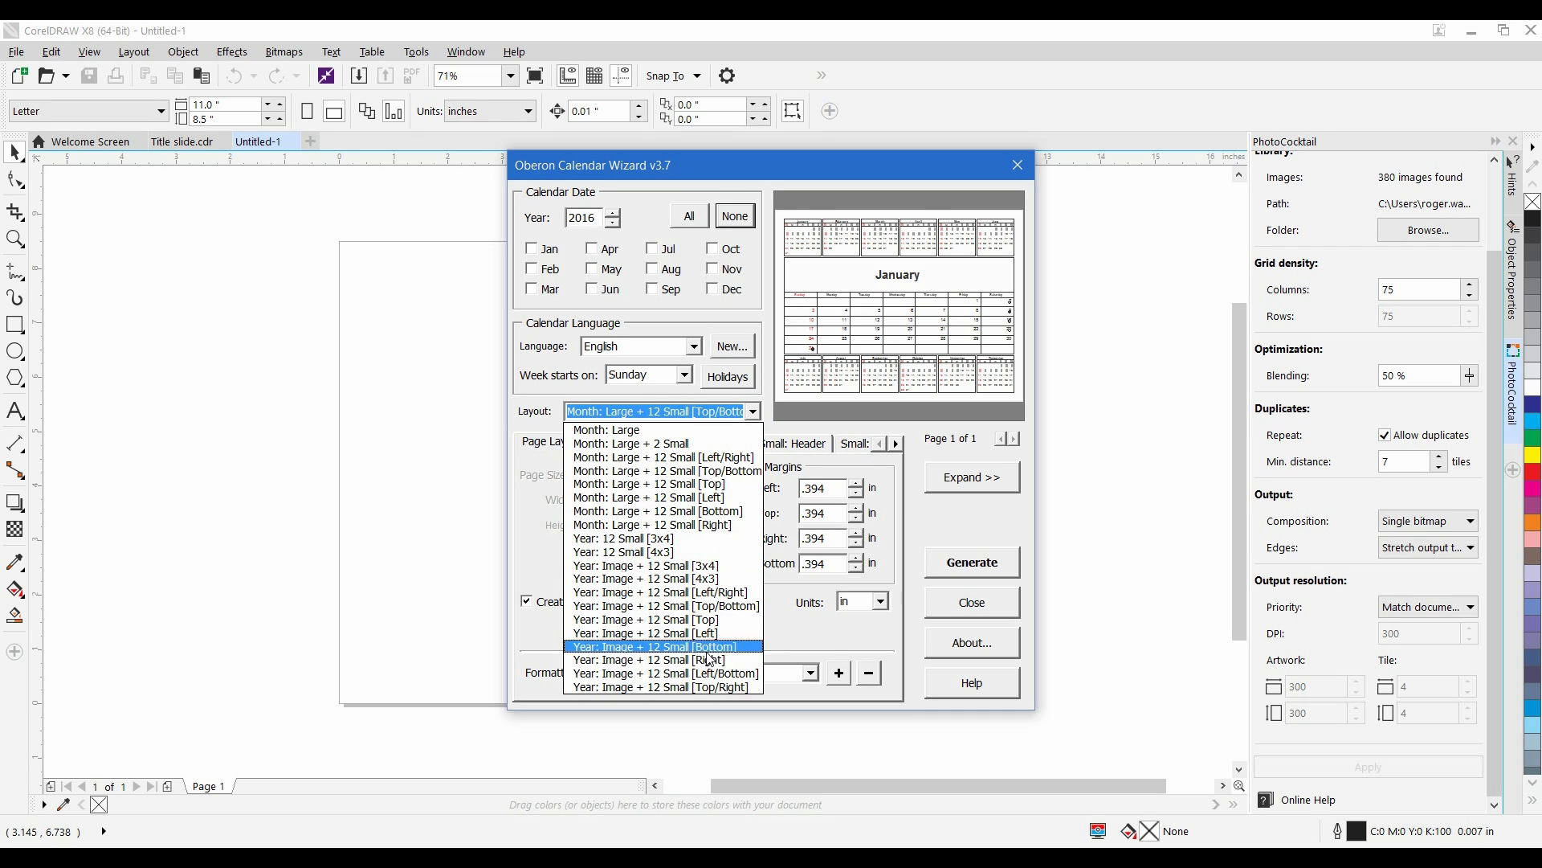
{"action": "left_click", "coordinate": [682, 653]}
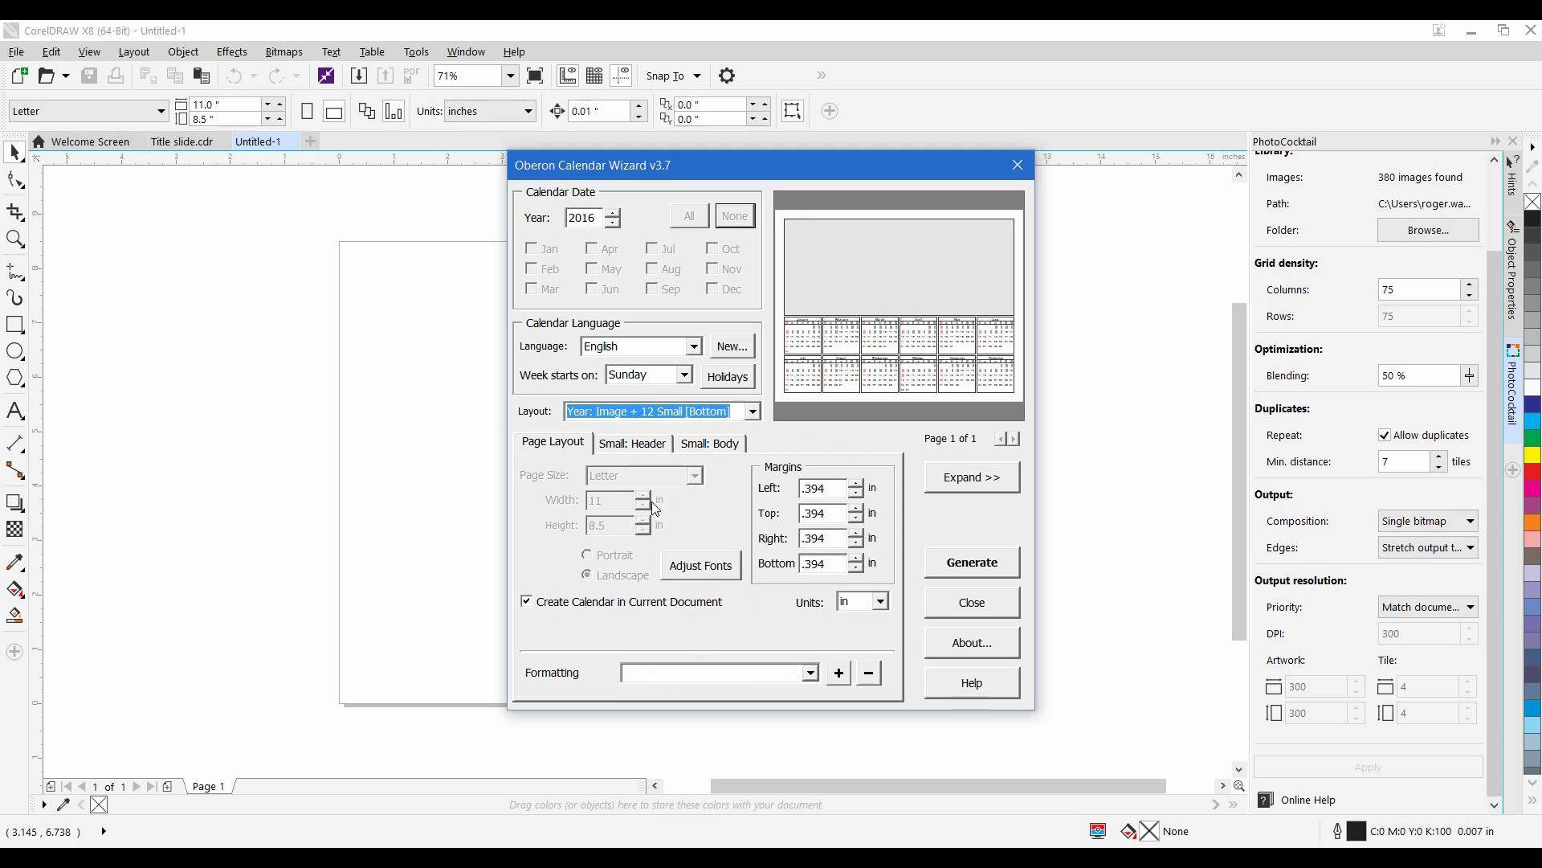
Step: Adjust fonts to fit, then review the Small: Header and Small: Body settings (9.5 pt Arial)
{"action": "left_click", "coordinate": [695, 566]}
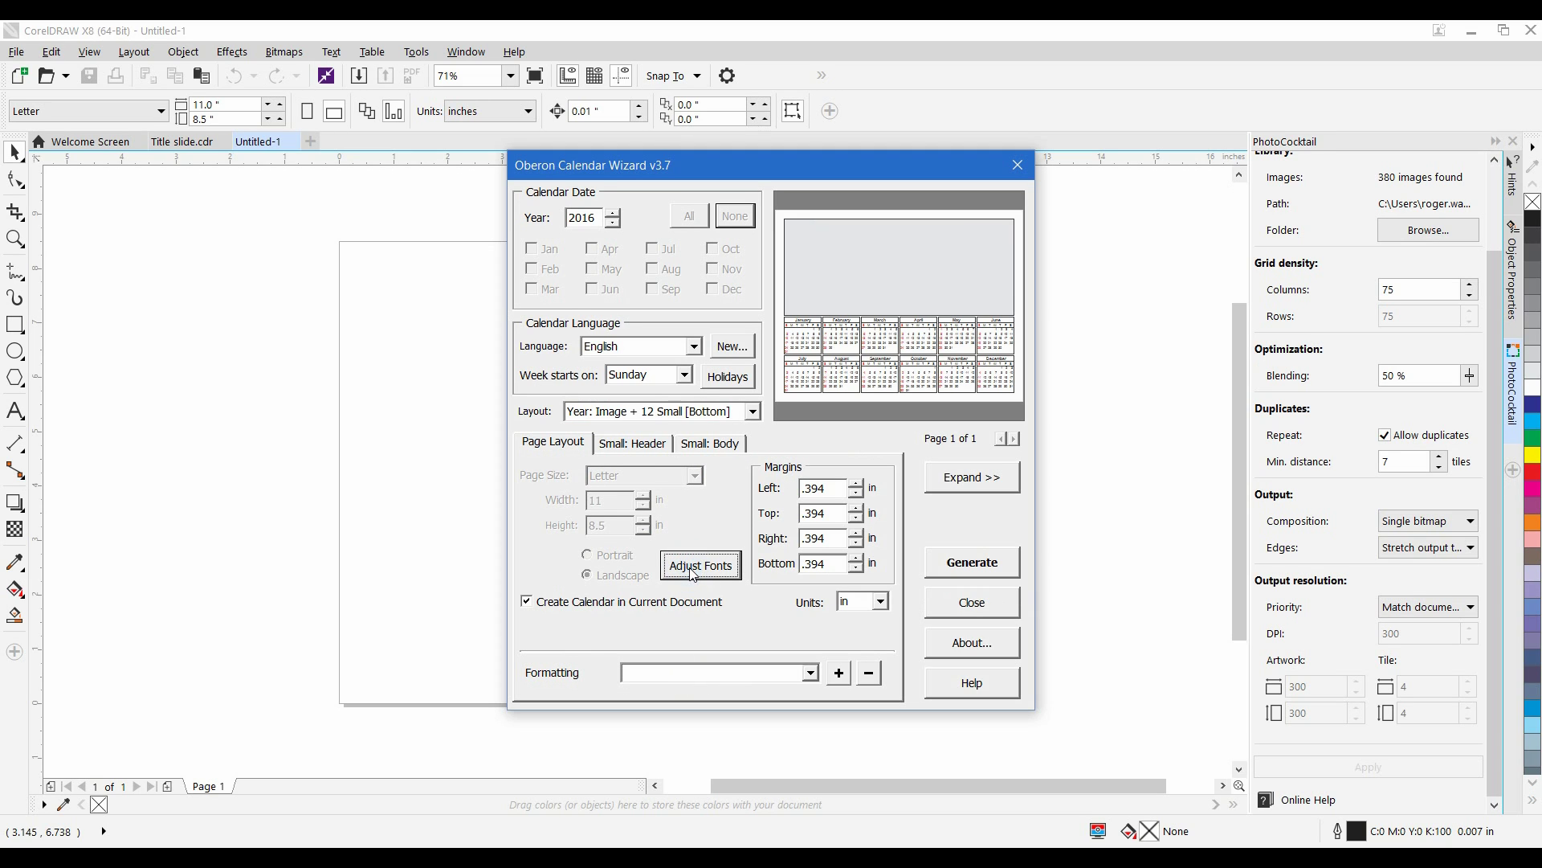
{"action": "left_click", "coordinate": [623, 450]}
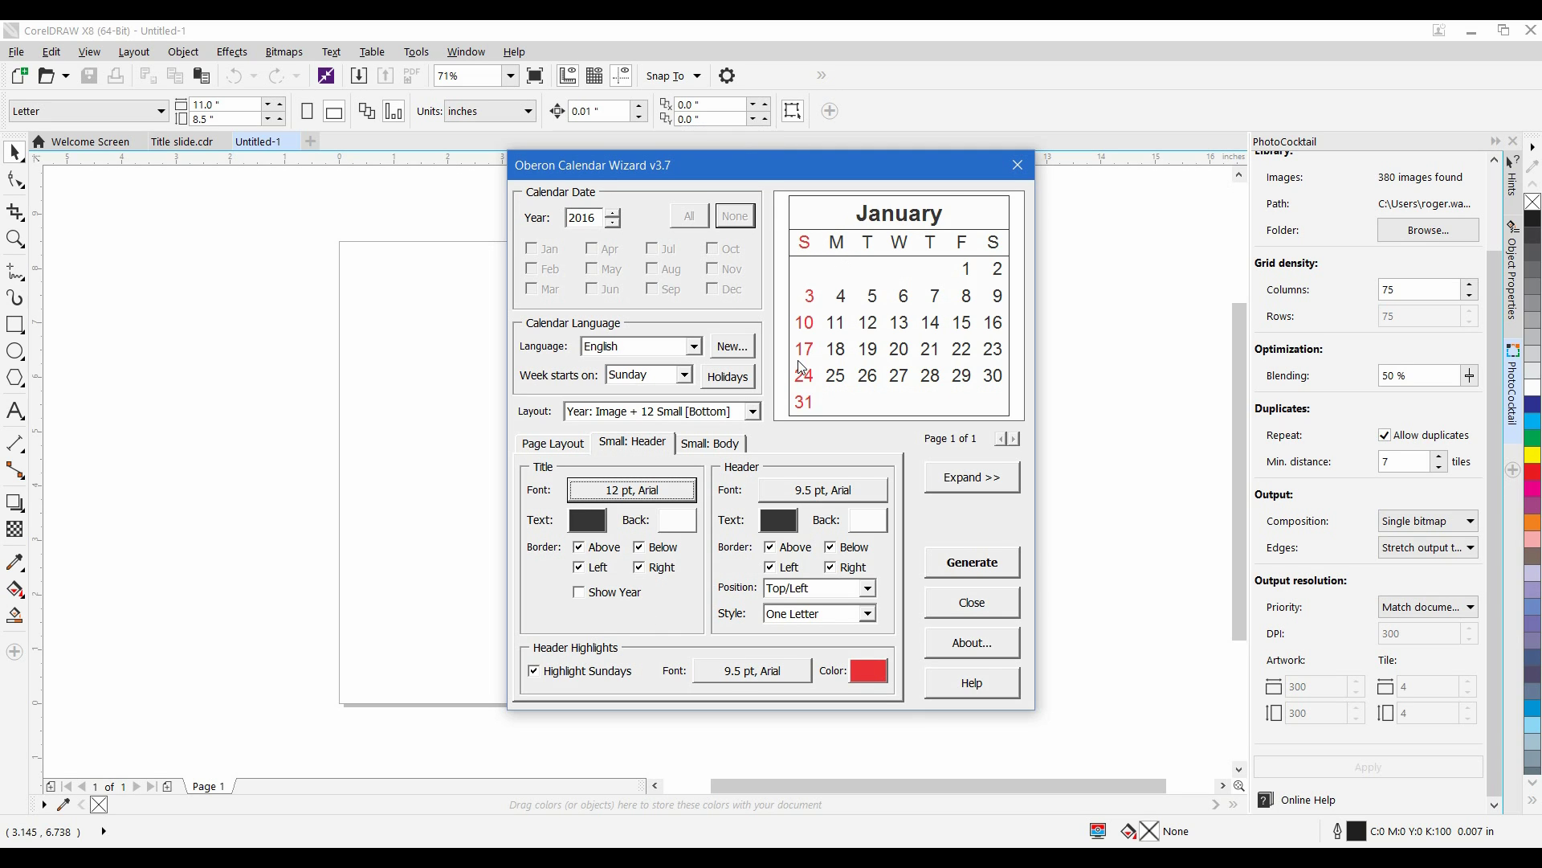
{"action": "left_click", "coordinate": [710, 445]}
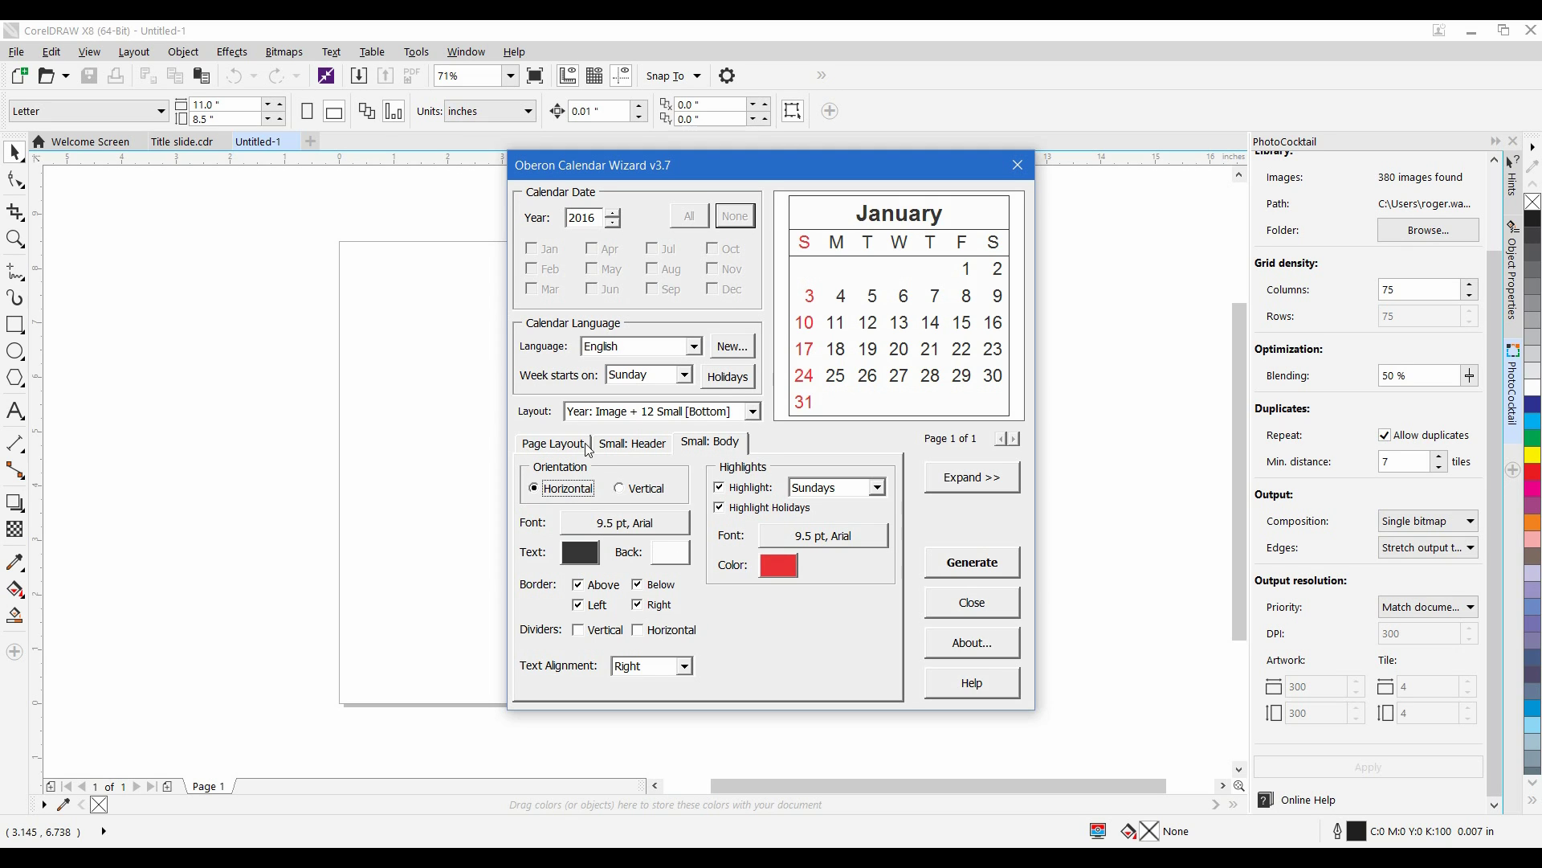
Step: Generate the 2016 year calendar, acknowledge completion, close the wizard and deselect the result
{"action": "left_click", "coordinate": [954, 572]}
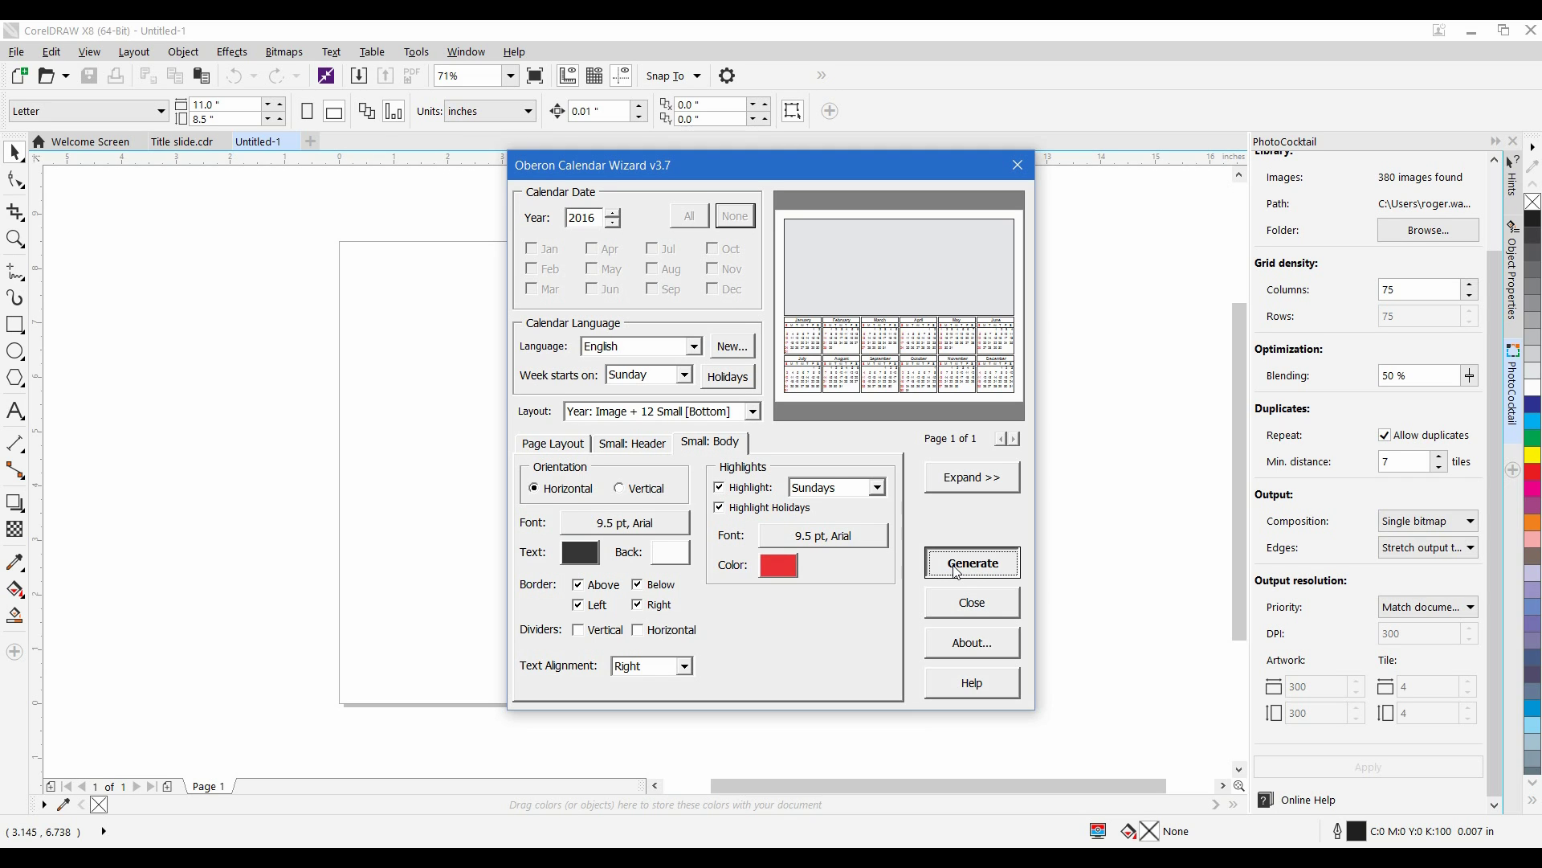
{"action": "left_click", "coordinate": [956, 572]}
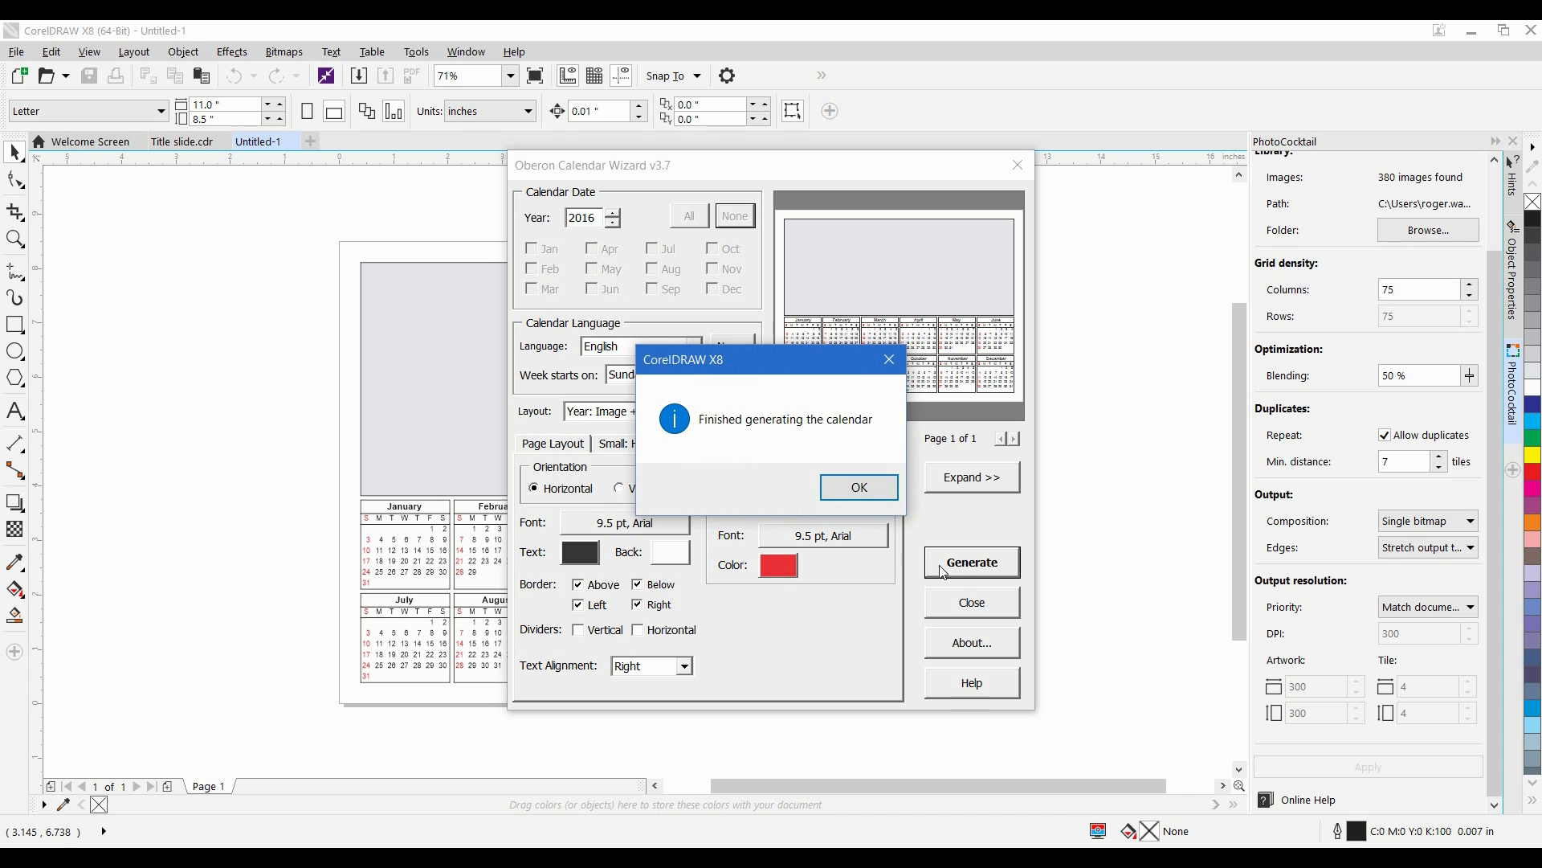
{"action": "left_click", "coordinate": [874, 488]}
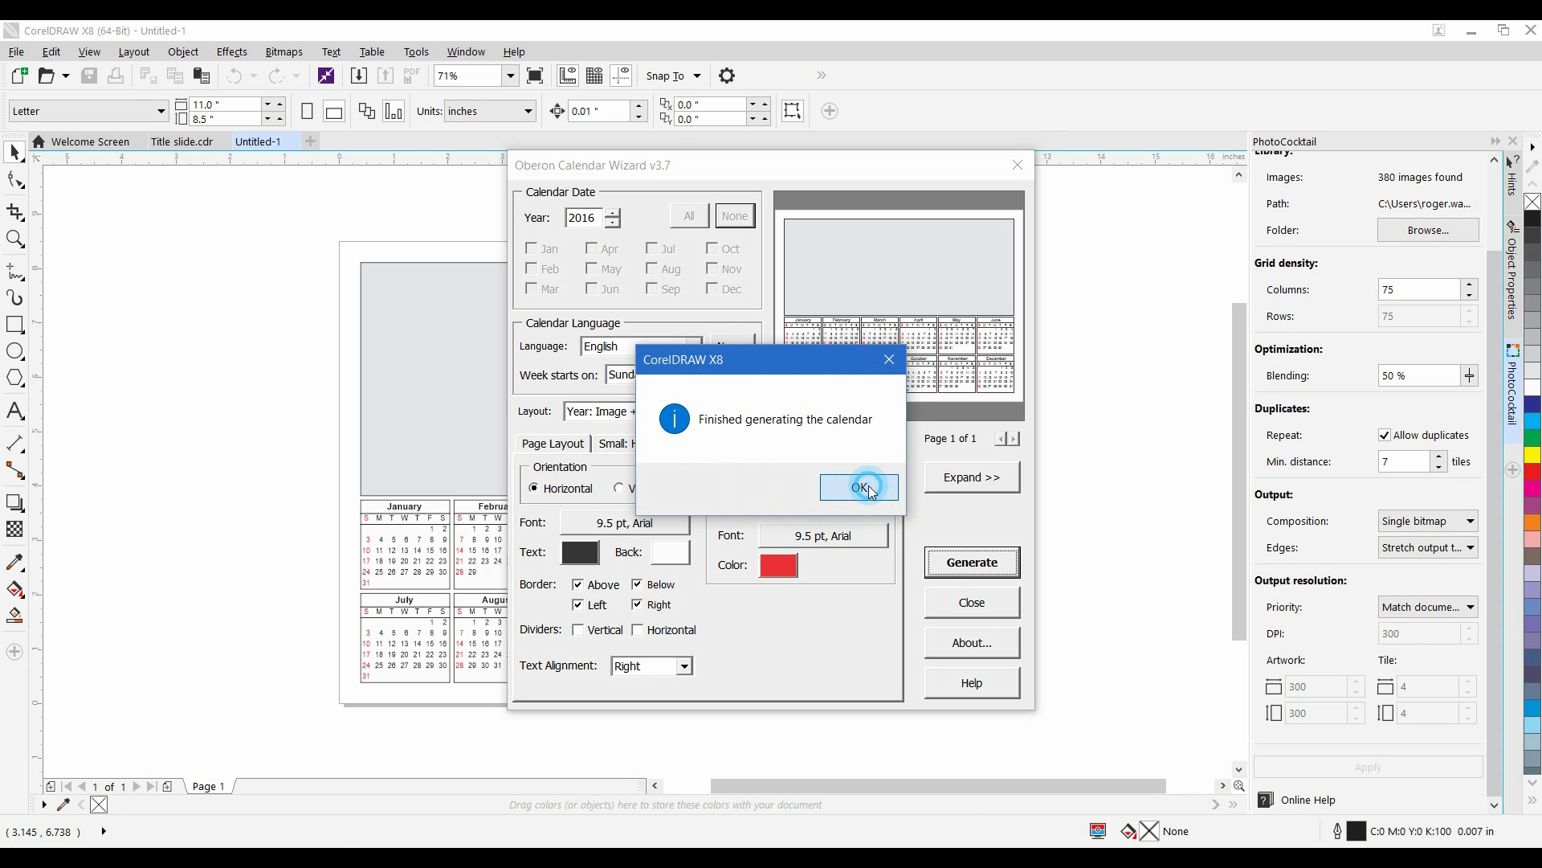
{"action": "left_click", "coordinate": [965, 602]}
{"action": "left_click", "coordinate": [1000, 588]}
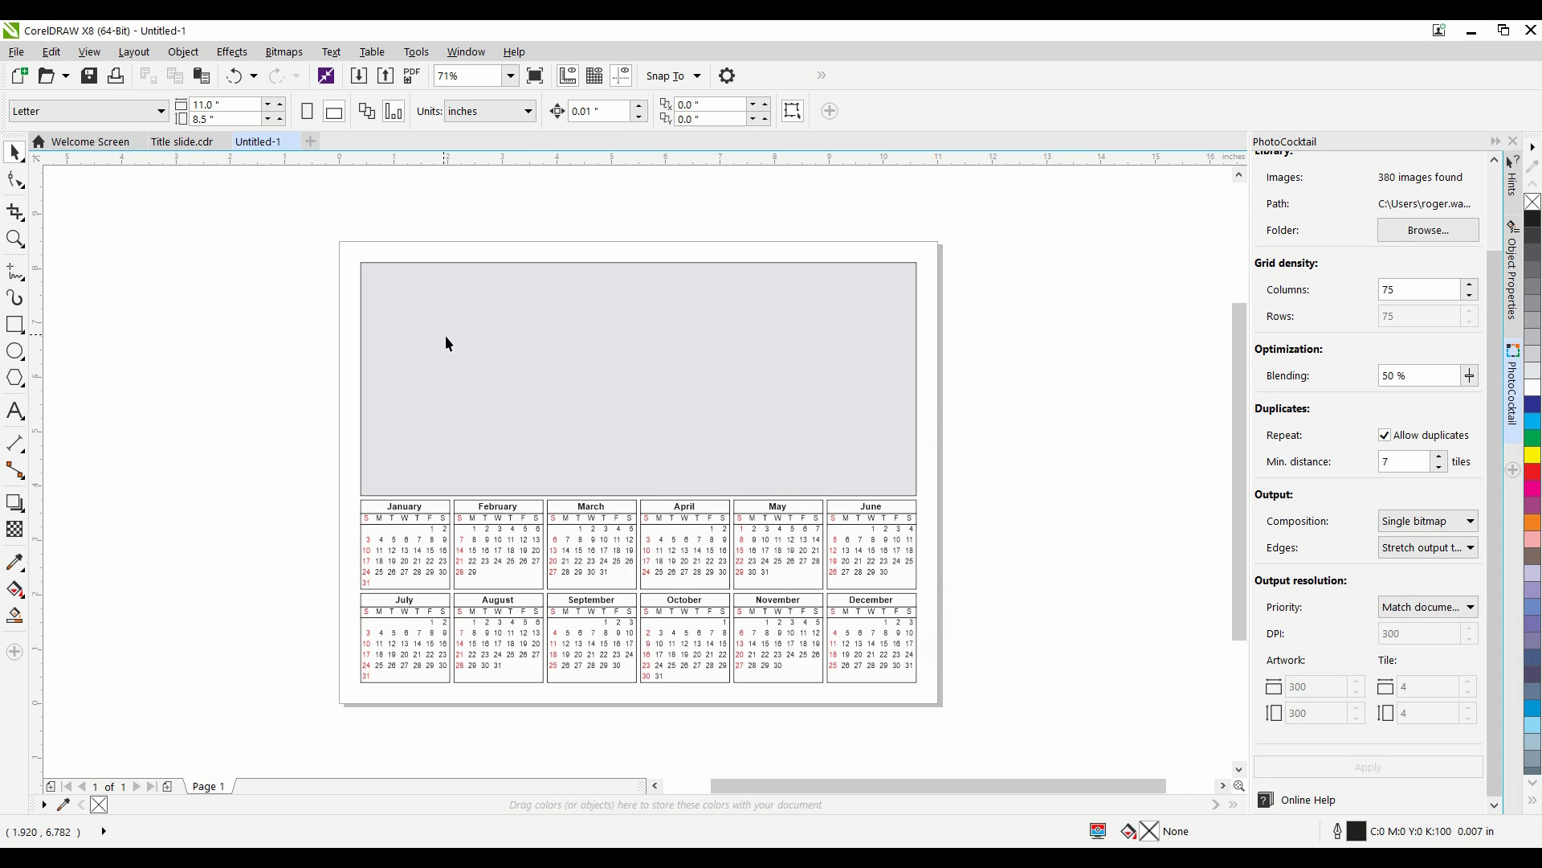
Step: Import Landscape.jpg, size it across the page, and right-drag it onto the top grey frame
{"action": "left_click", "coordinate": [357, 76]}
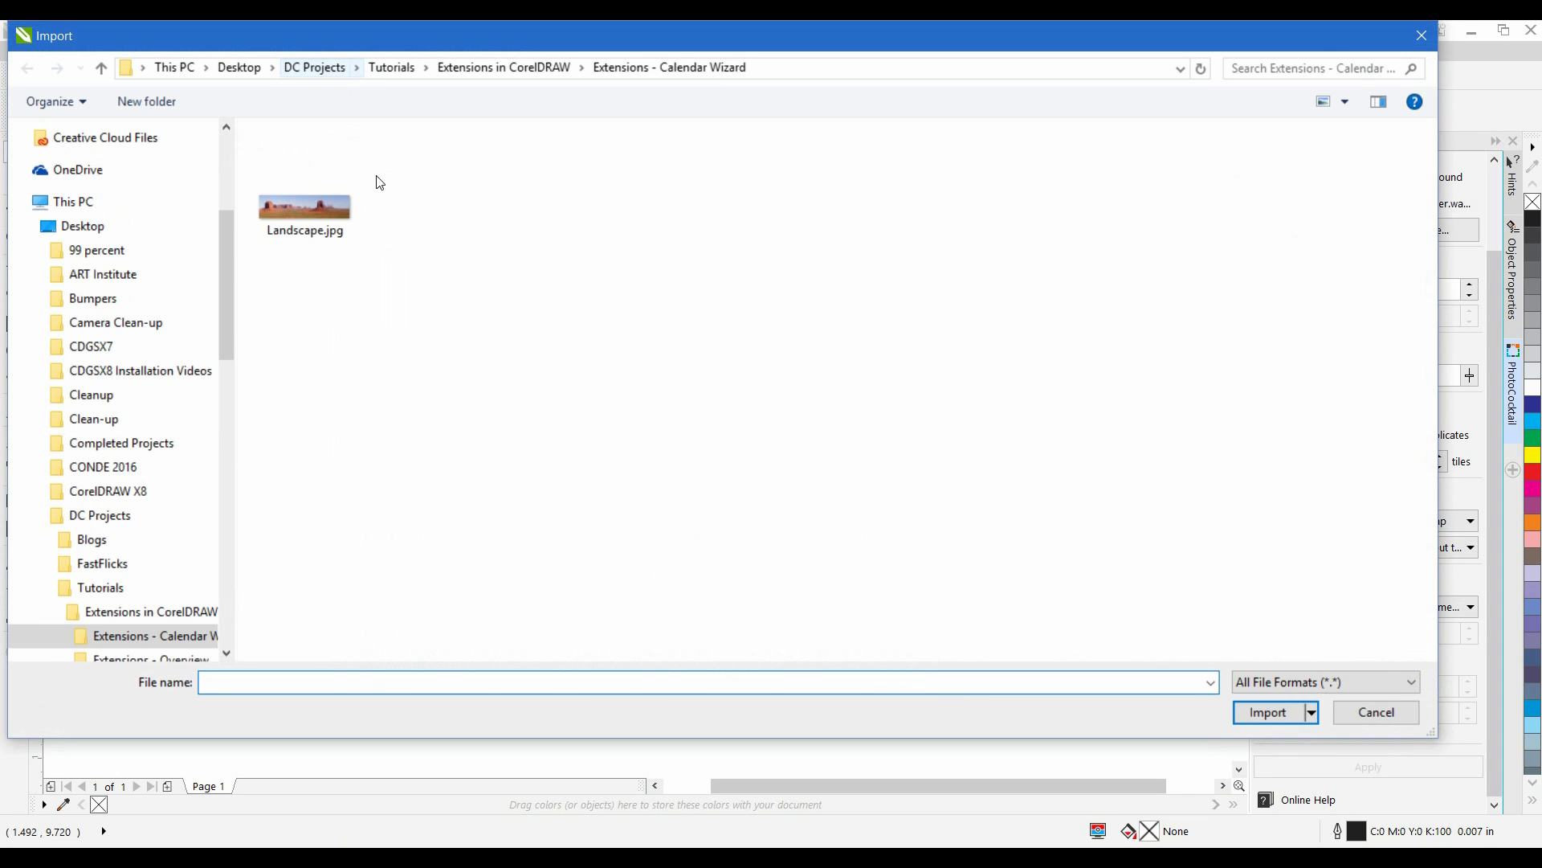
{"action": "left_click", "coordinate": [315, 201]}
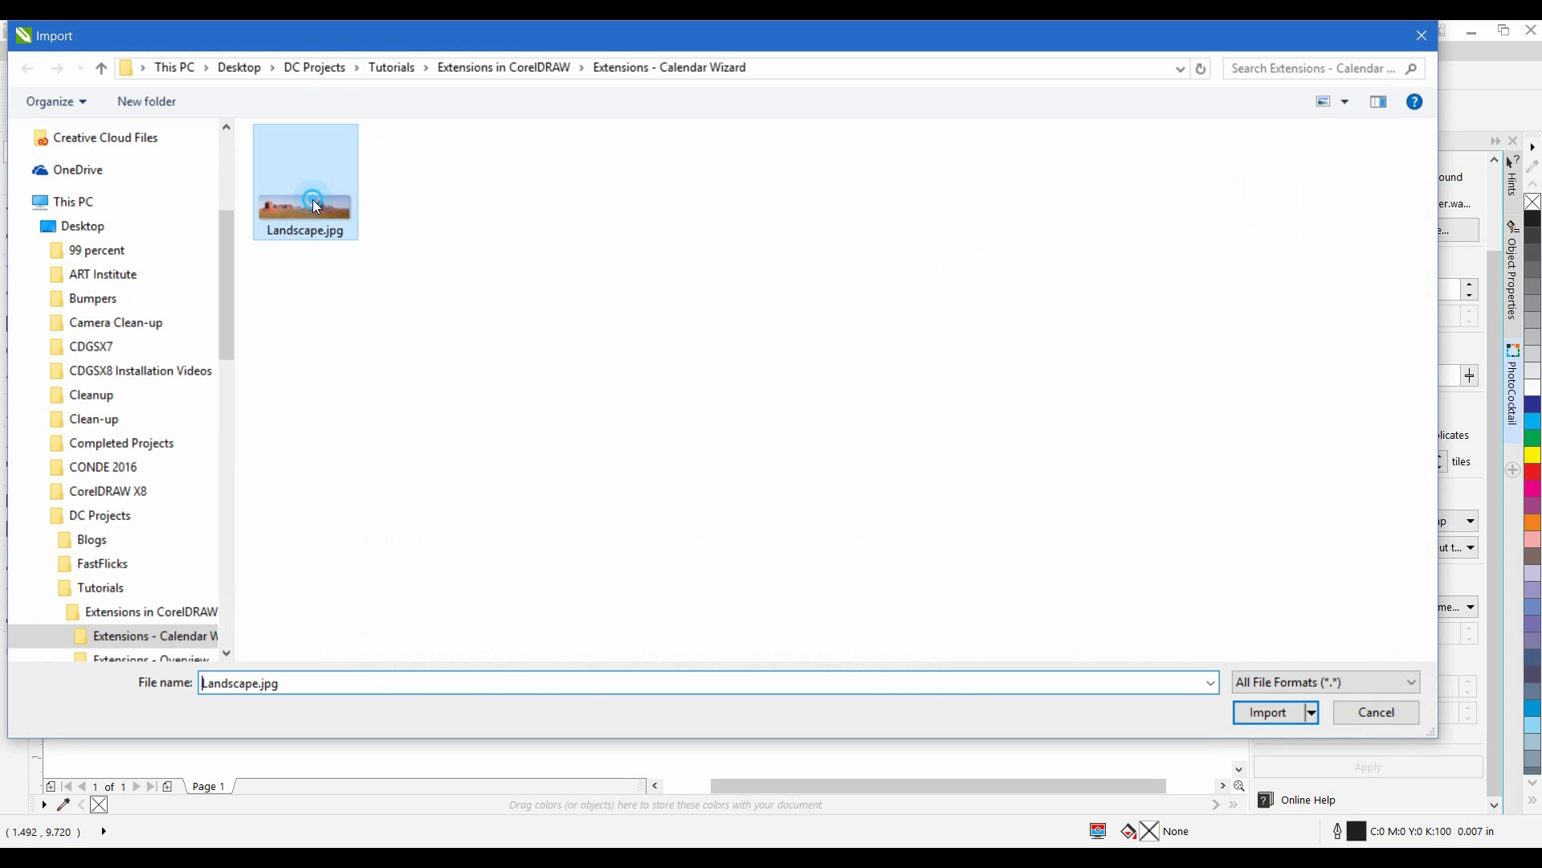
{"action": "left_click", "coordinate": [1262, 714]}
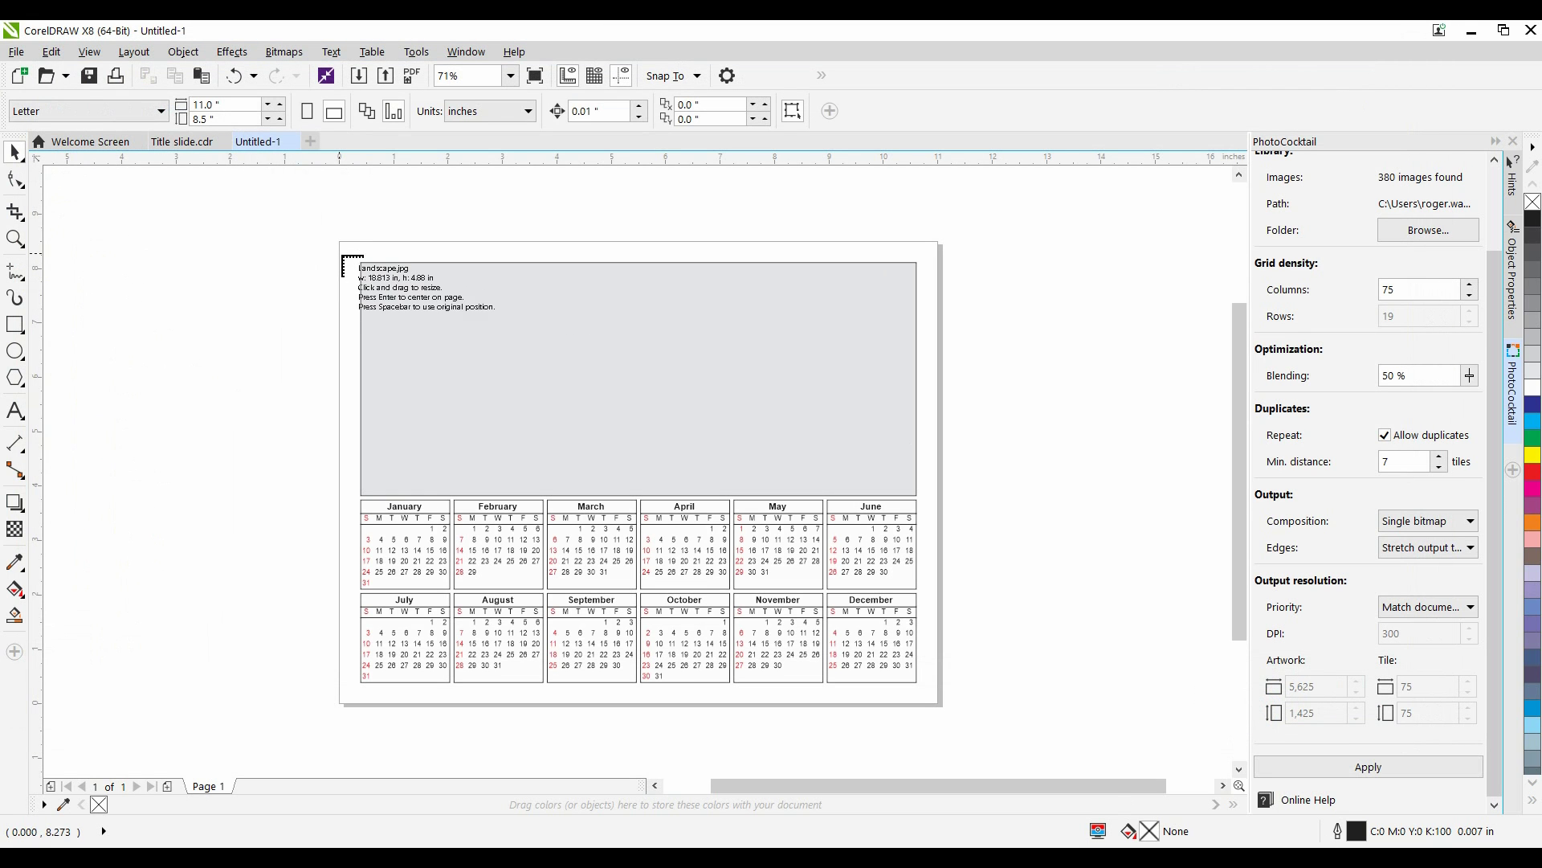
{"action": "left_click_drag", "start_coordinate": [346, 251], "coordinate": [693, 341]}
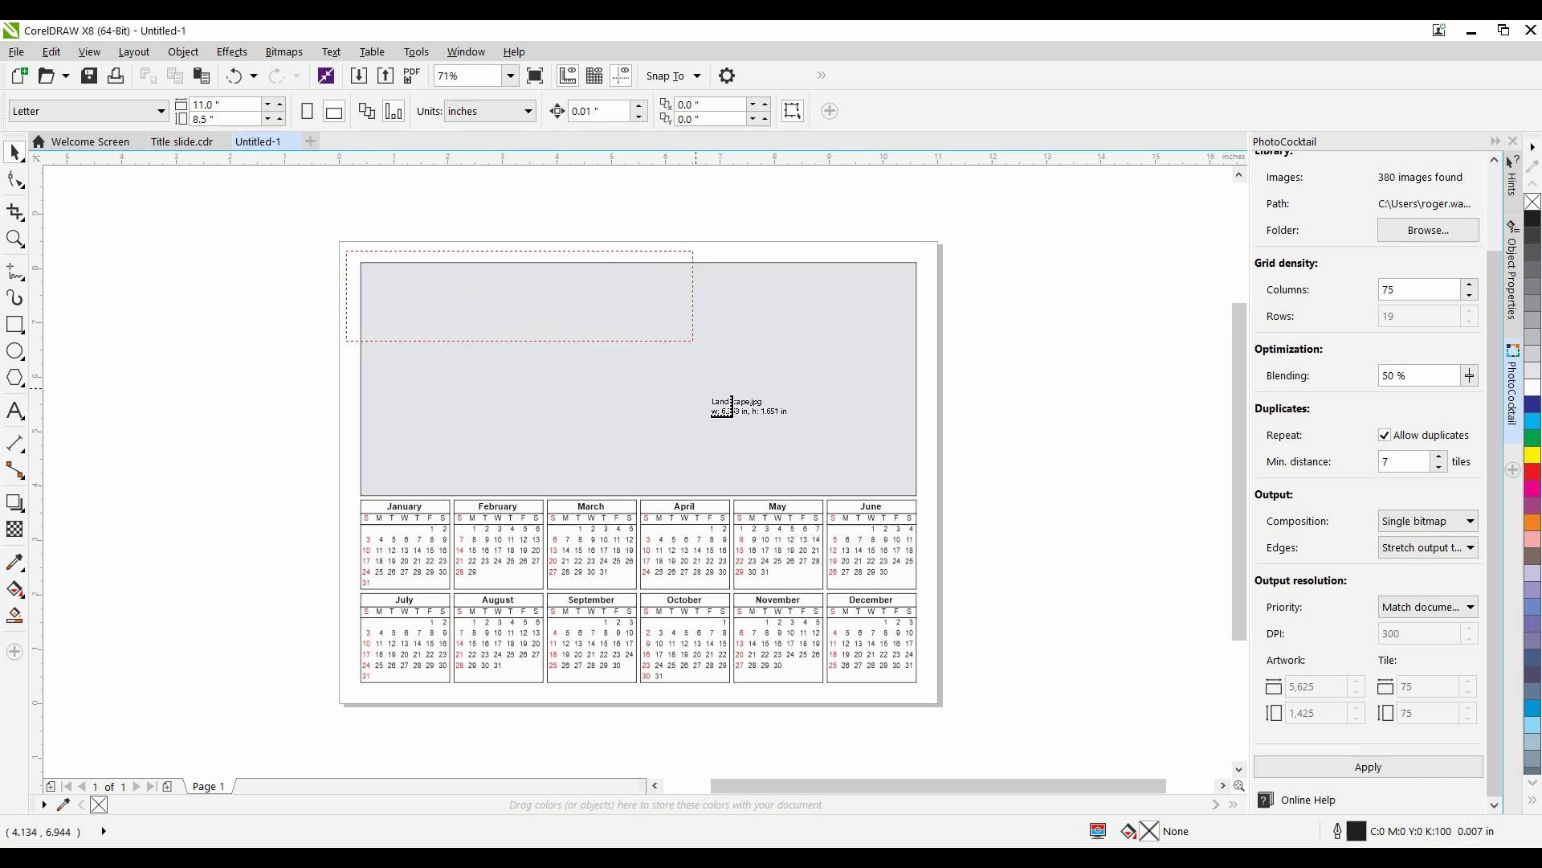
{"action": "mouse_move", "coordinate": [722, 407]}
{"action": "left_mouse_down"}
{"action": "mouse_move", "coordinate": [1204, 629]}
{"action": "mouse_move", "coordinate": [1202, 613]}
{"action": "left_mouse_up"}
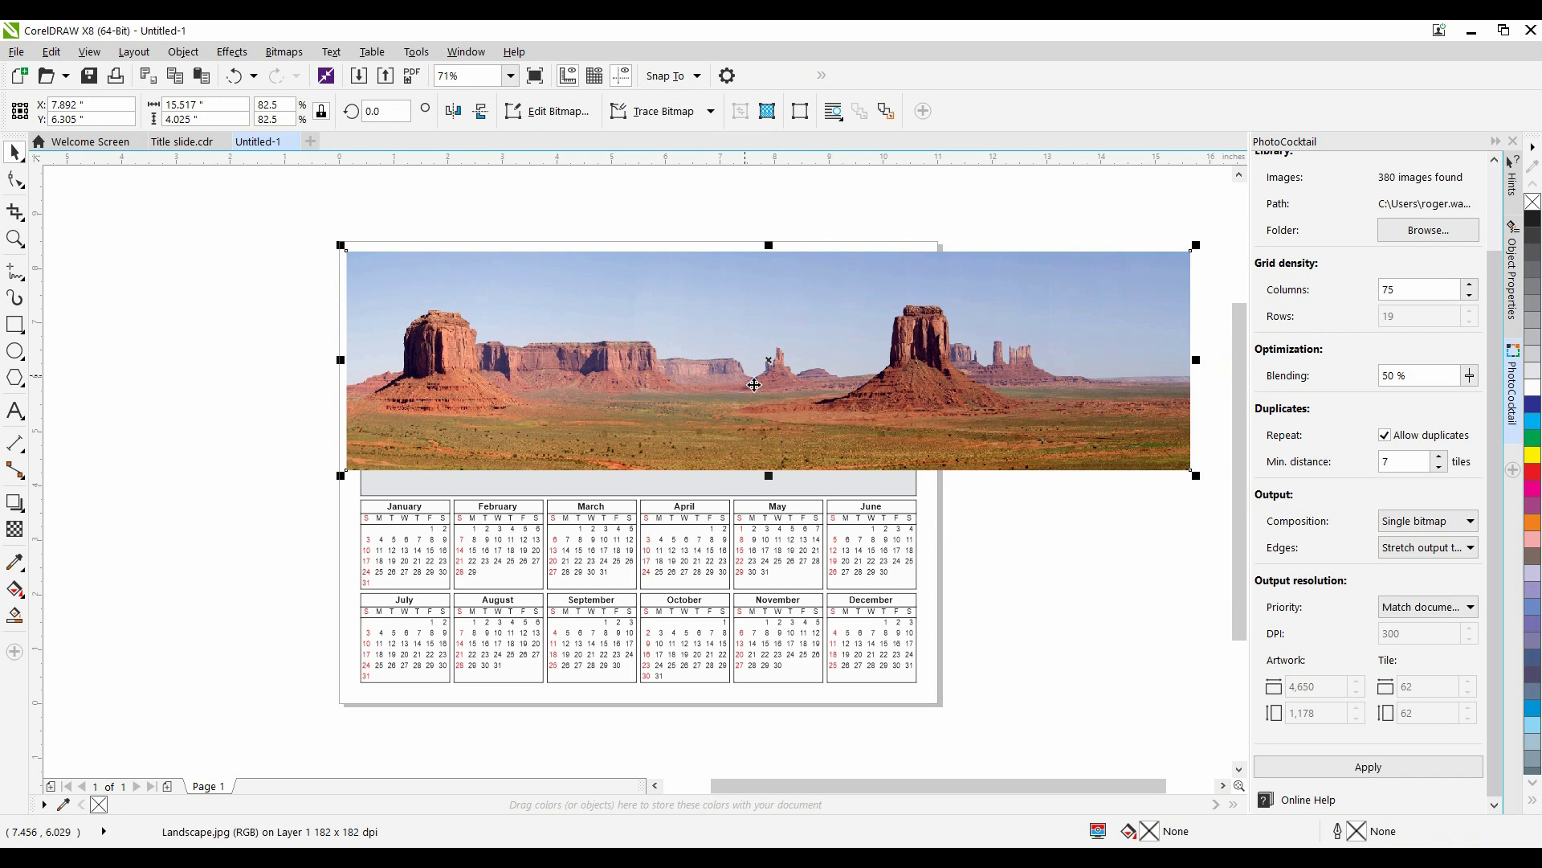
{"action": "mouse_move", "coordinate": [752, 383]}
{"action": "left_mouse_down"}
{"action": "mouse_move", "coordinate": [887, 347]}
{"action": "mouse_move", "coordinate": [757, 377]}
{"action": "left_mouse_up"}
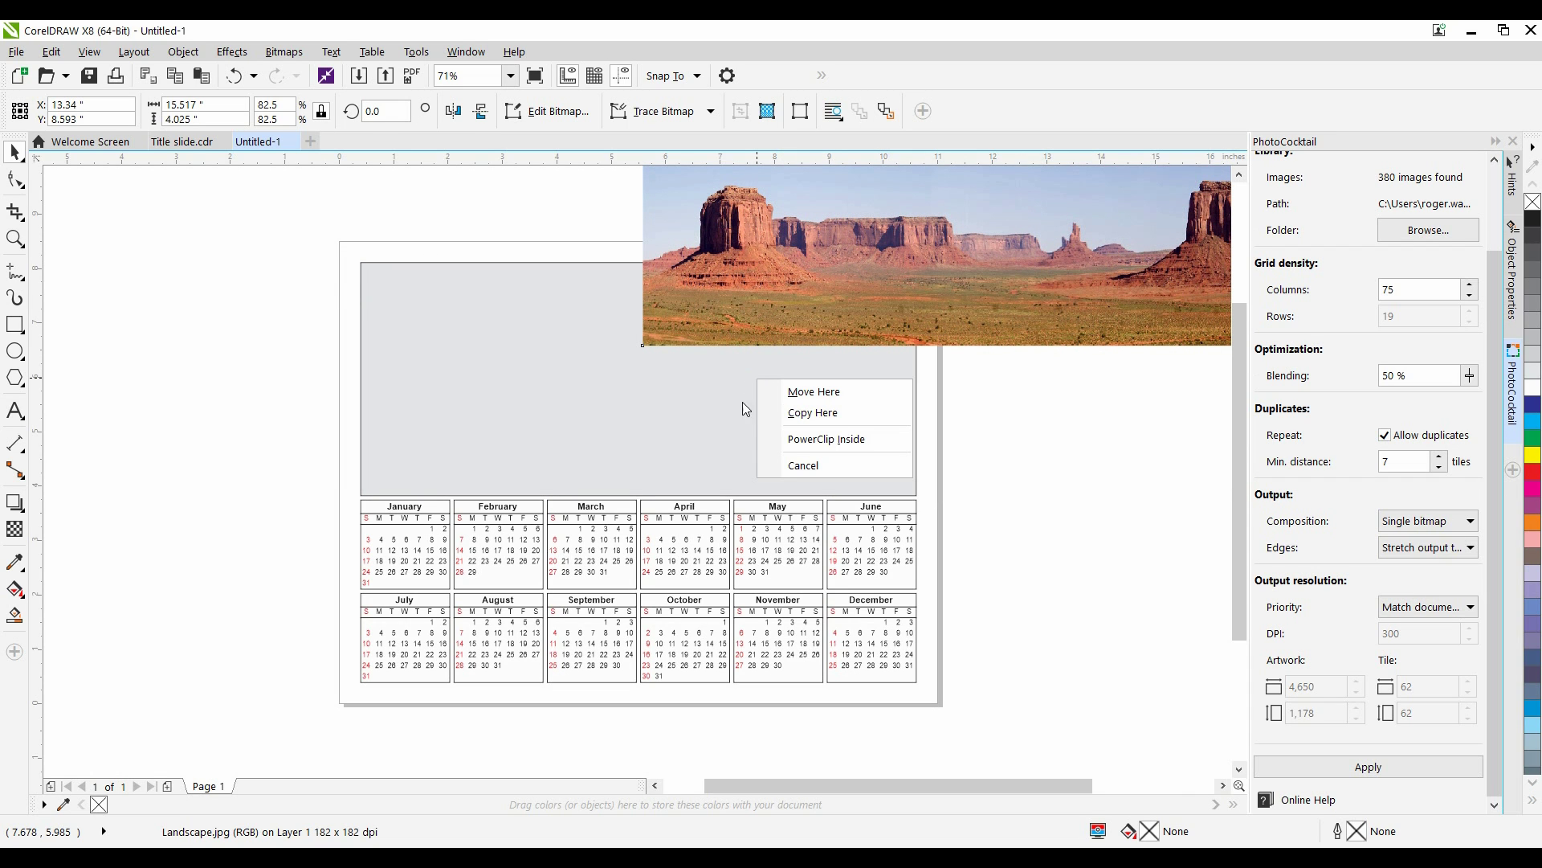
Step: PowerClip the photo into the top frame, then shift and stretch it so the buttes fill it
{"action": "left_click", "coordinate": [850, 439]}
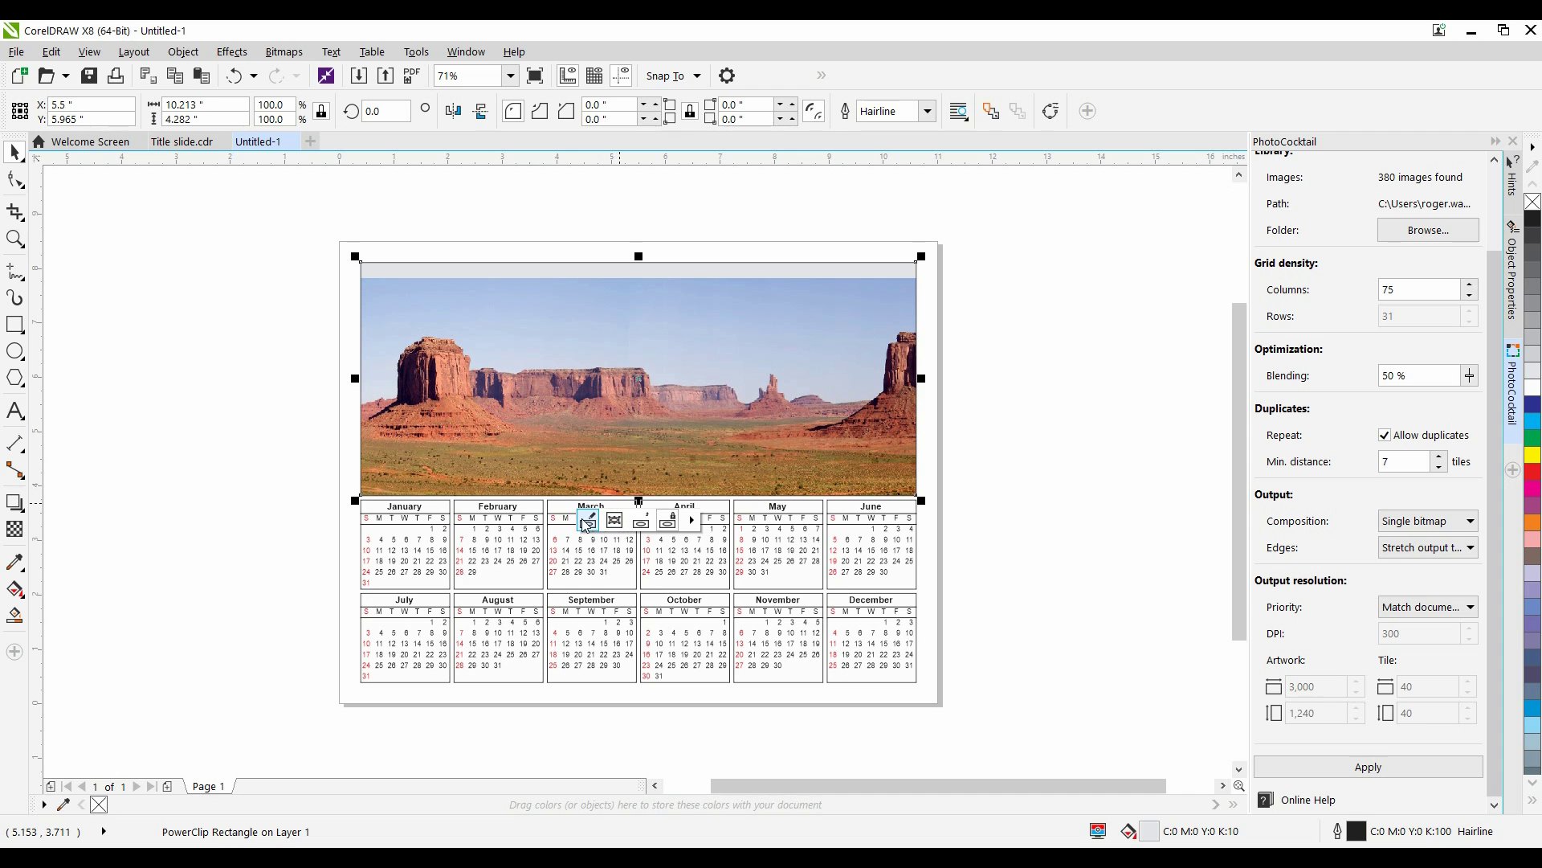
{"action": "left_click", "coordinate": [587, 522]}
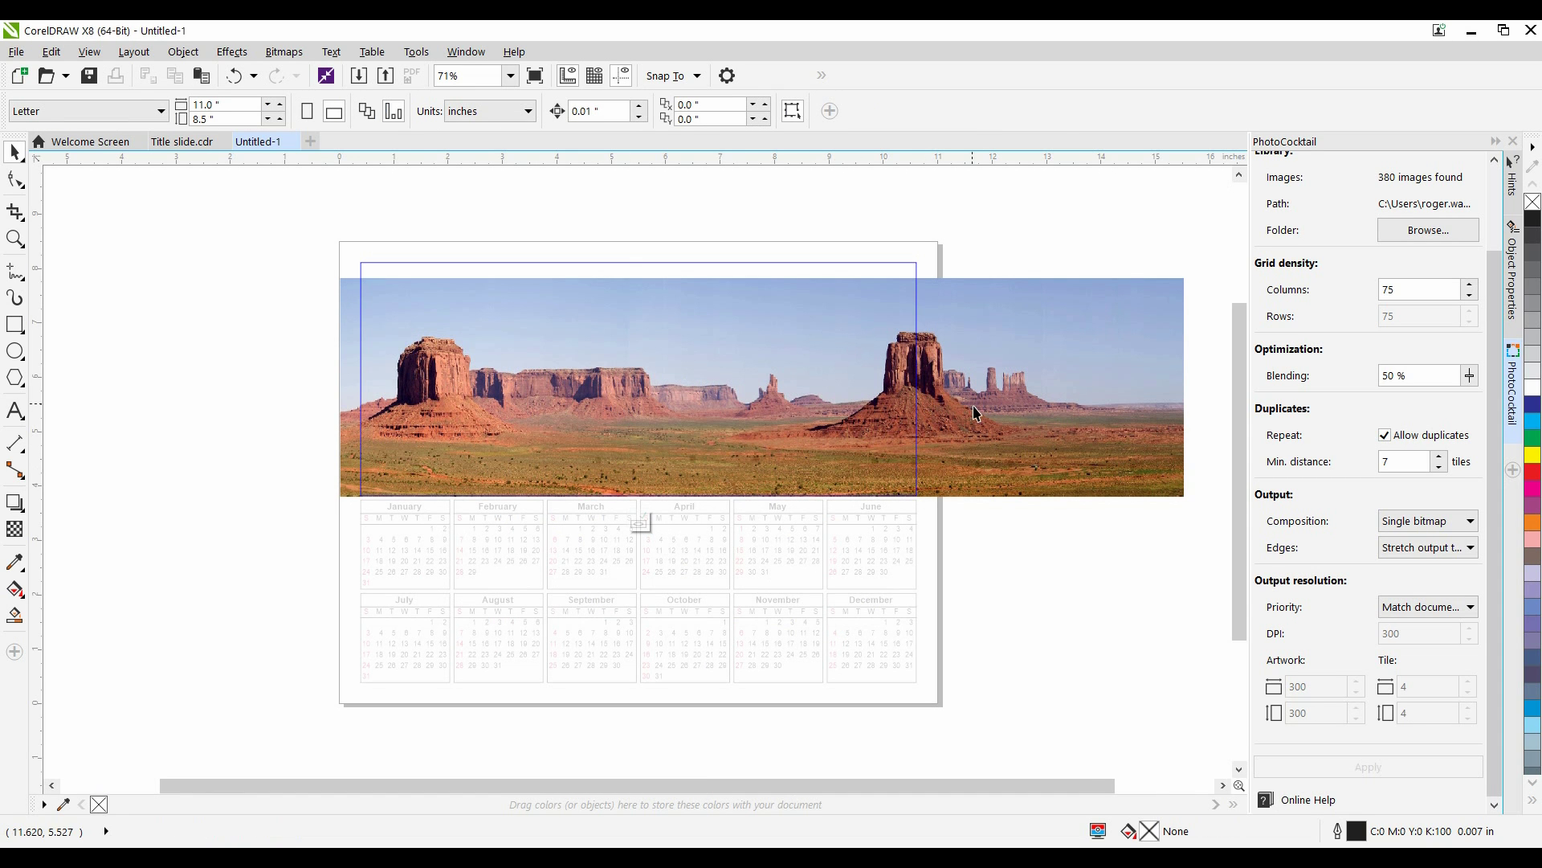
{"action": "left_click_drag", "start_coordinate": [973, 412], "coordinate": [899, 398]}
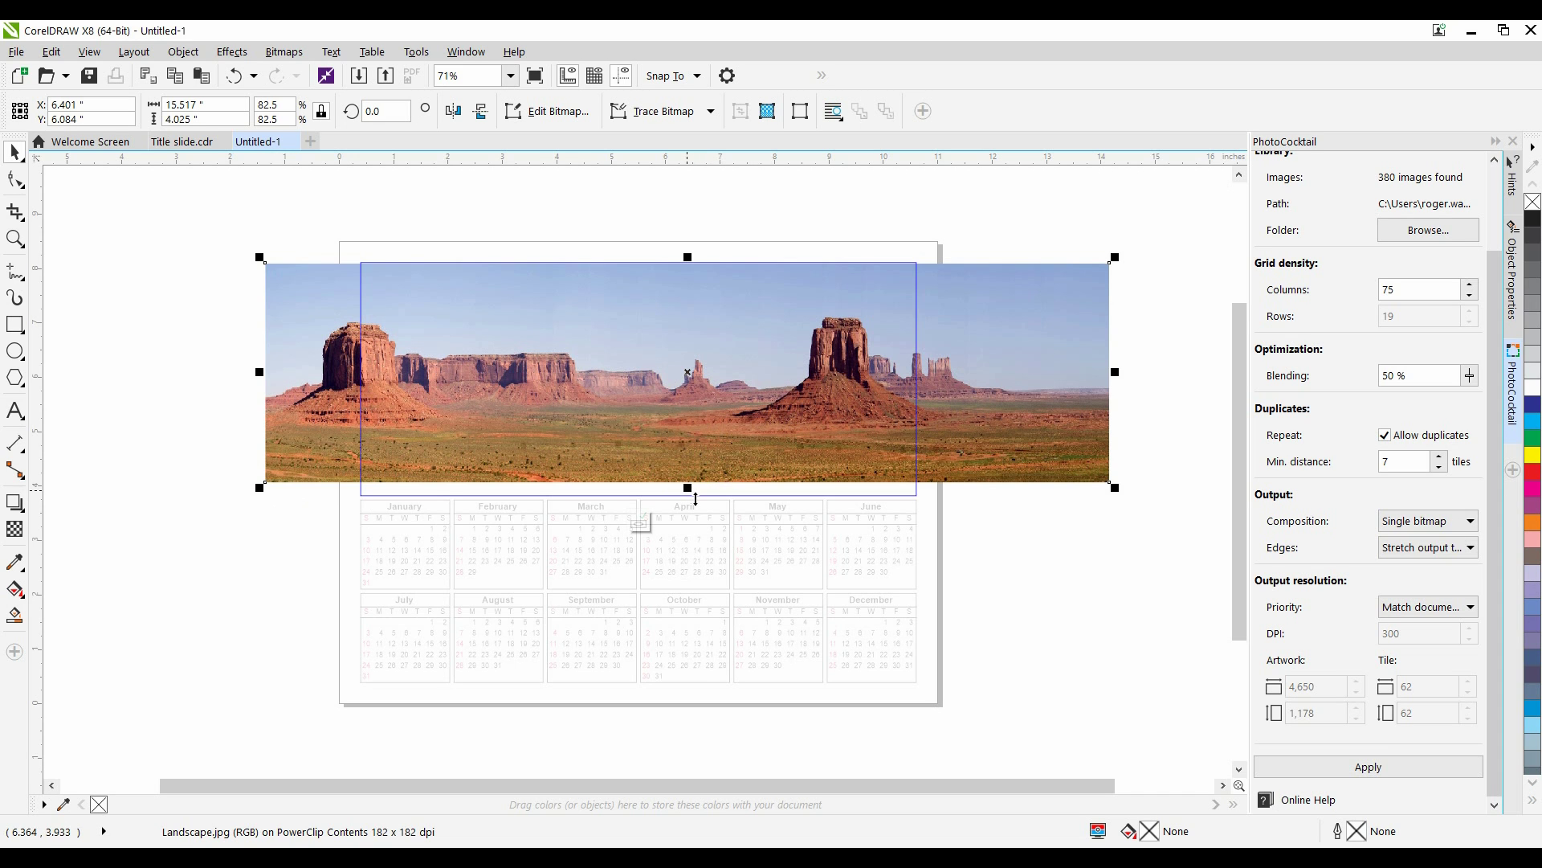
{"action": "left_click_drag", "start_coordinate": [695, 497], "coordinate": [701, 516]}
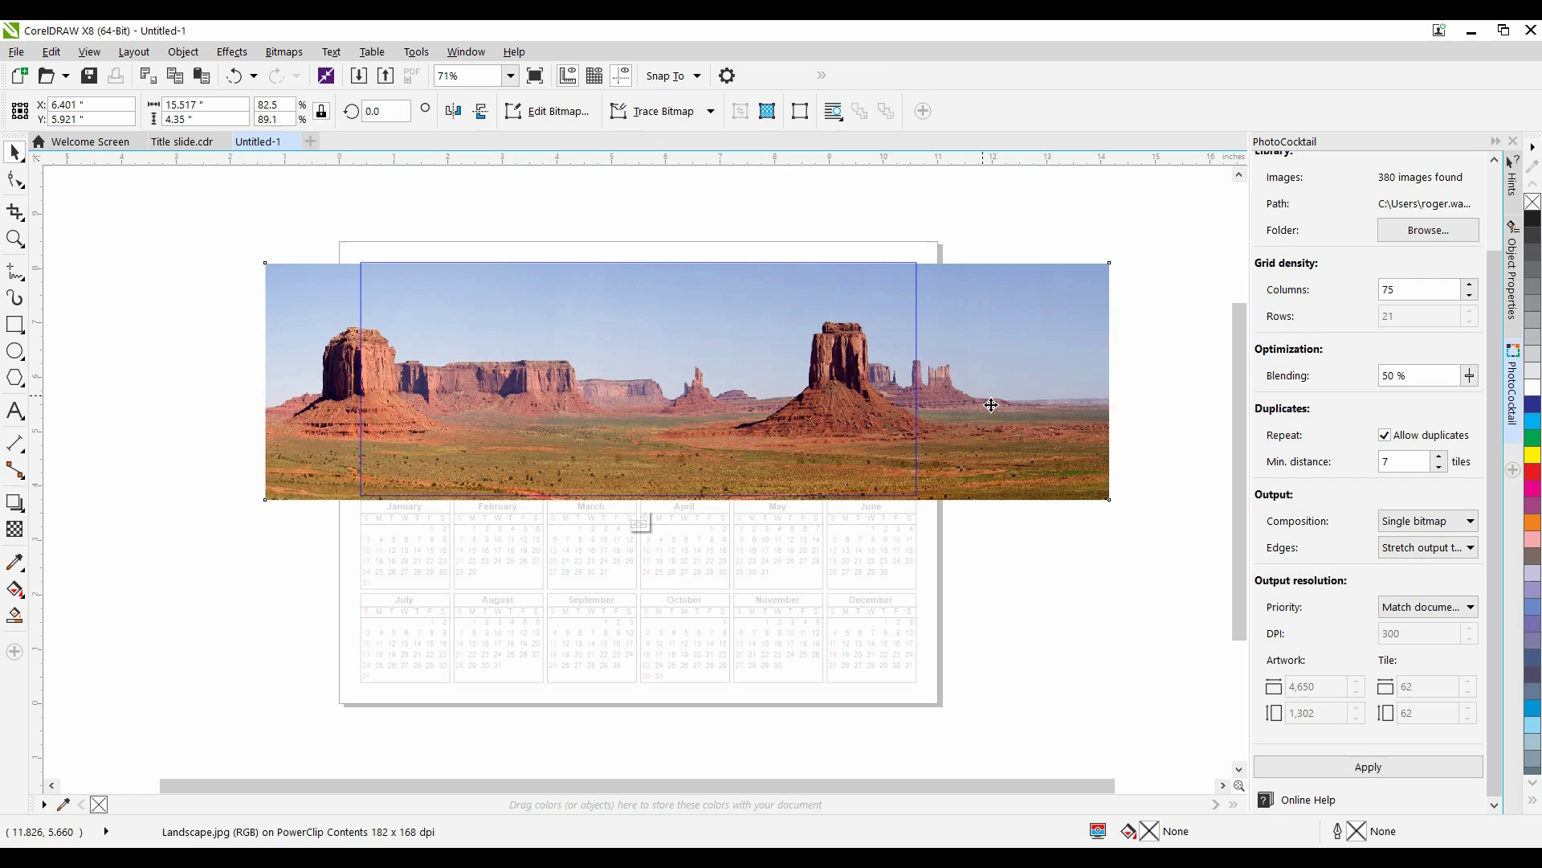
{"action": "left_click_drag", "start_coordinate": [990, 406], "coordinate": [991, 399]}
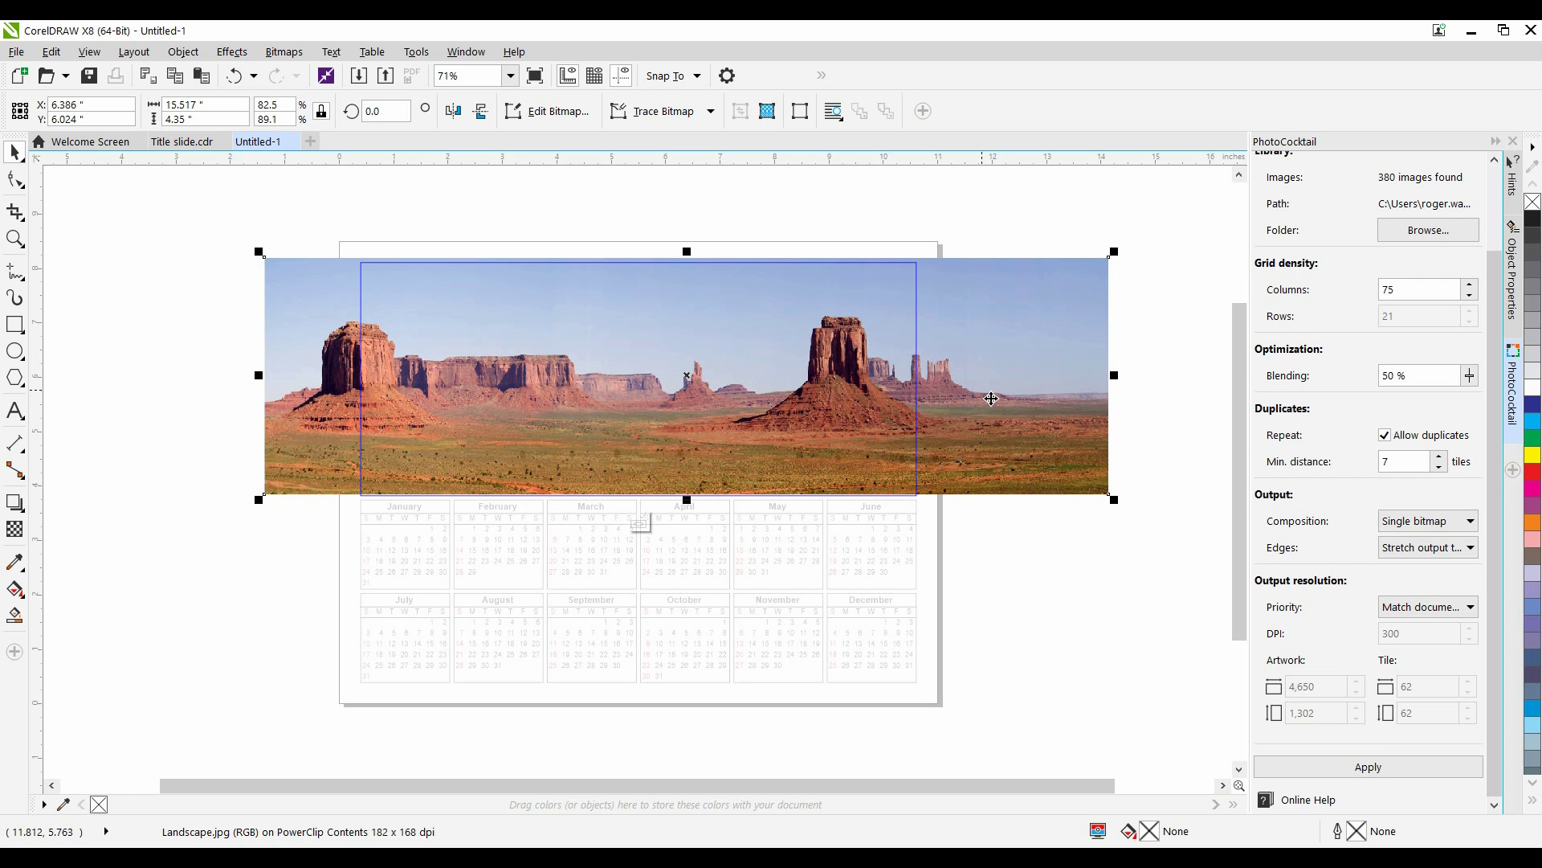
{"action": "left_click", "coordinate": [640, 524]}
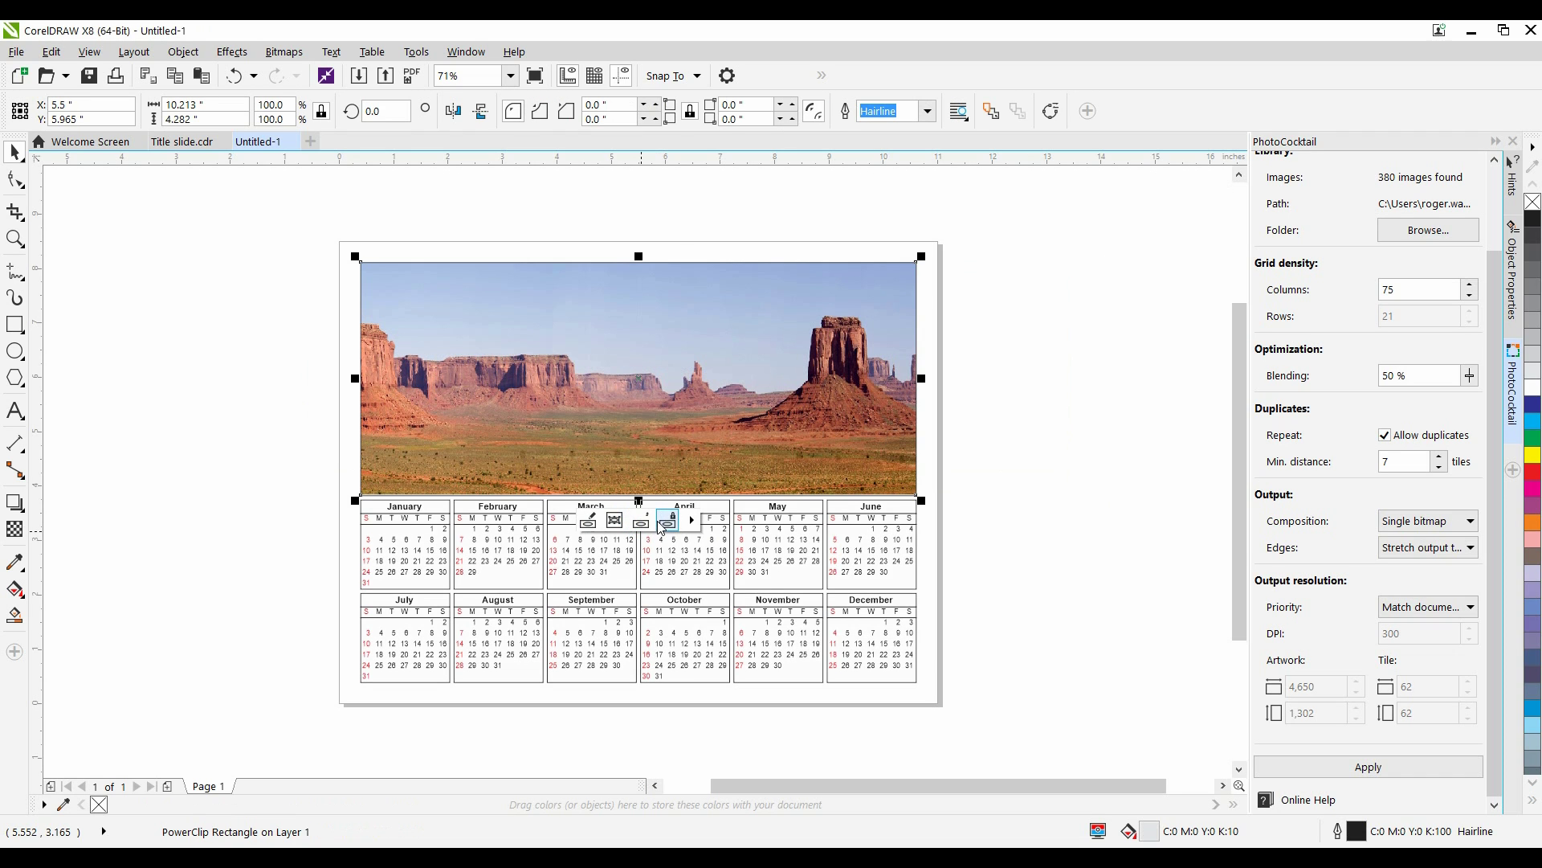
Step: Add a '2016' text title to the left of the page
{"action": "left_click", "coordinate": [151, 490]}
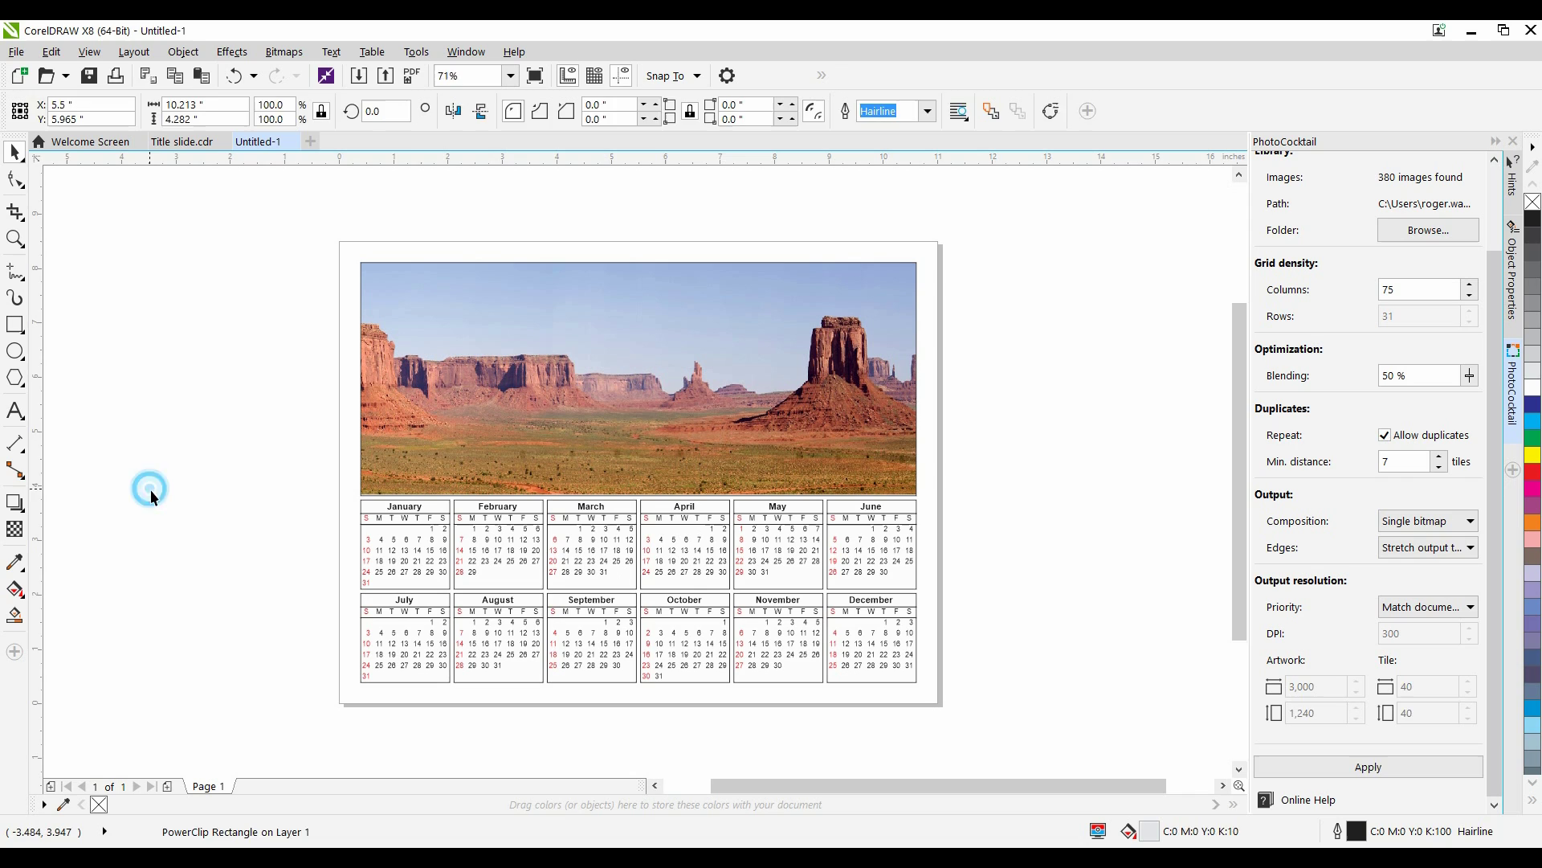
{"action": "left_click", "coordinate": [15, 411]}
{"action": "left_click", "coordinate": [191, 338]}
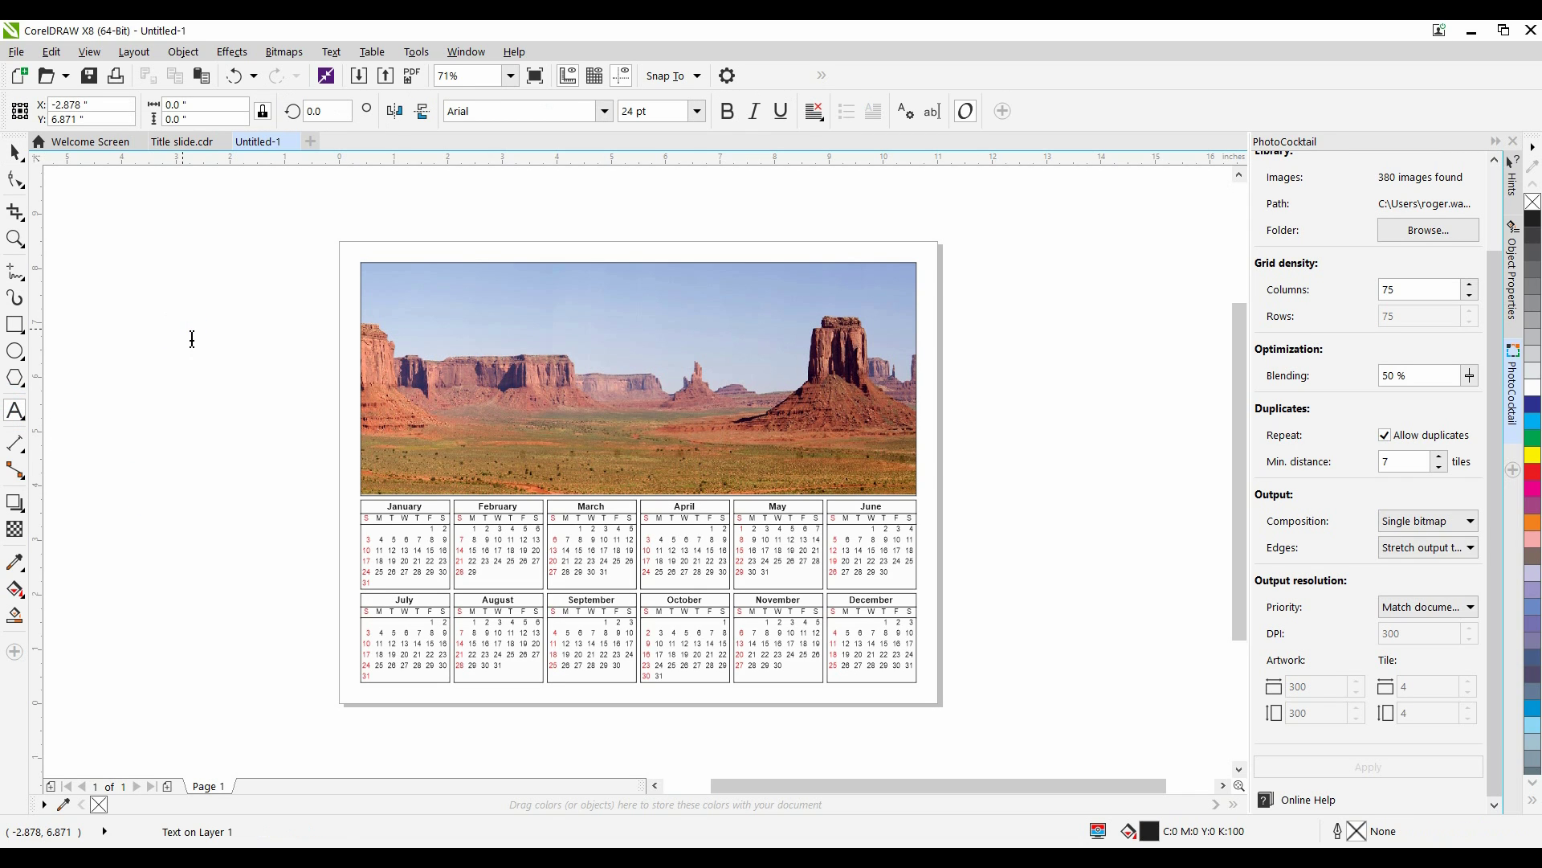
{"action": "type", "text": "201"}
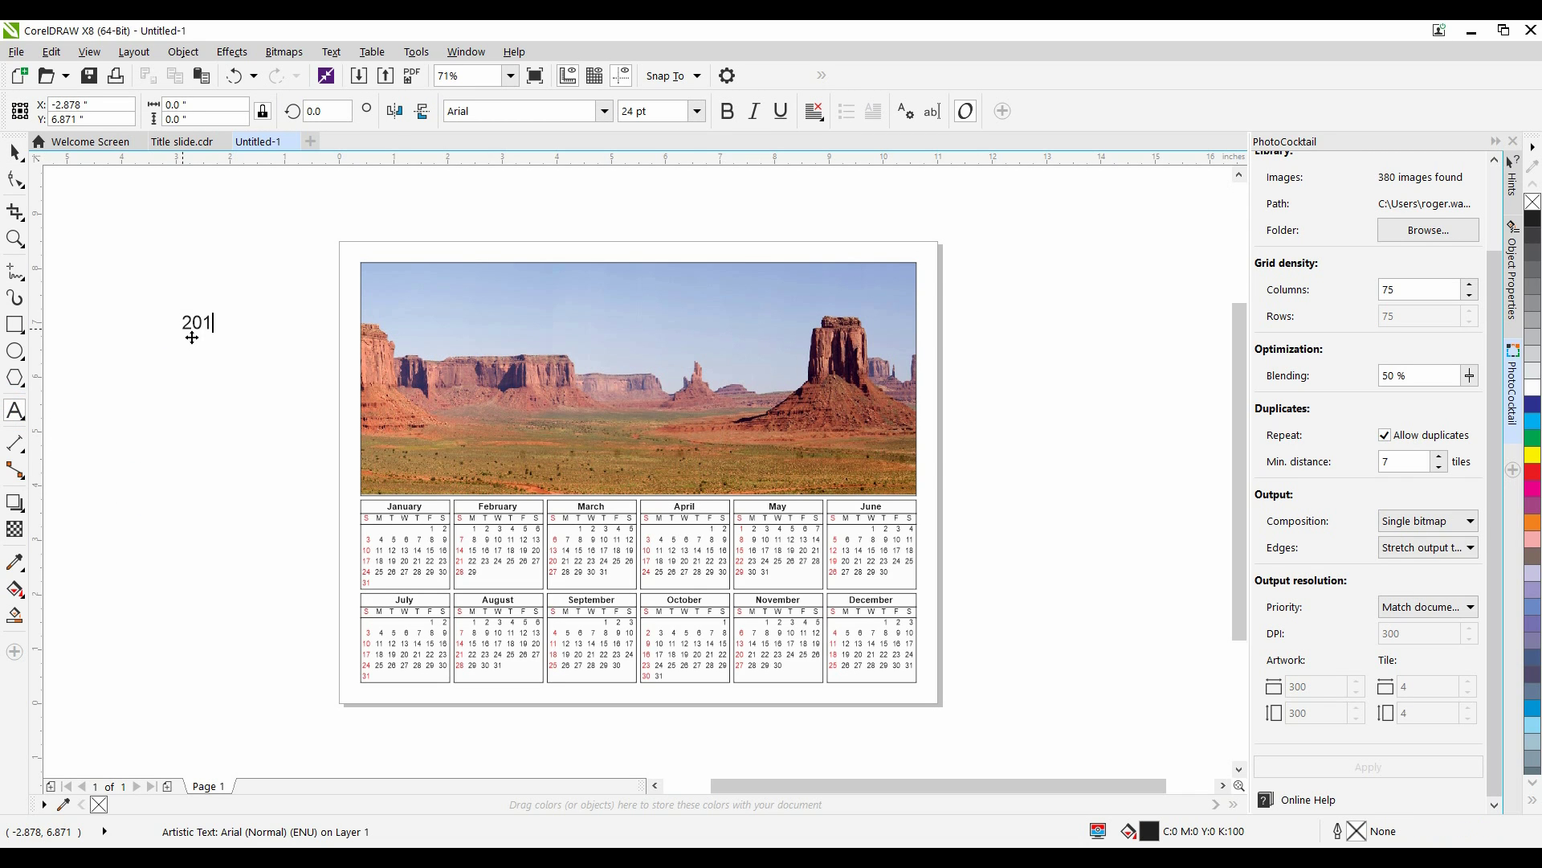
{"action": "type", "text": "6"}
{"action": "key", "text": "ctrl+a"}
Step: Set the title to Arial MT Black, enlarge it, and move it onto the photo's top-left
{"action": "left_click", "coordinate": [602, 110]}
{"action": "left_click", "coordinate": [604, 111]}
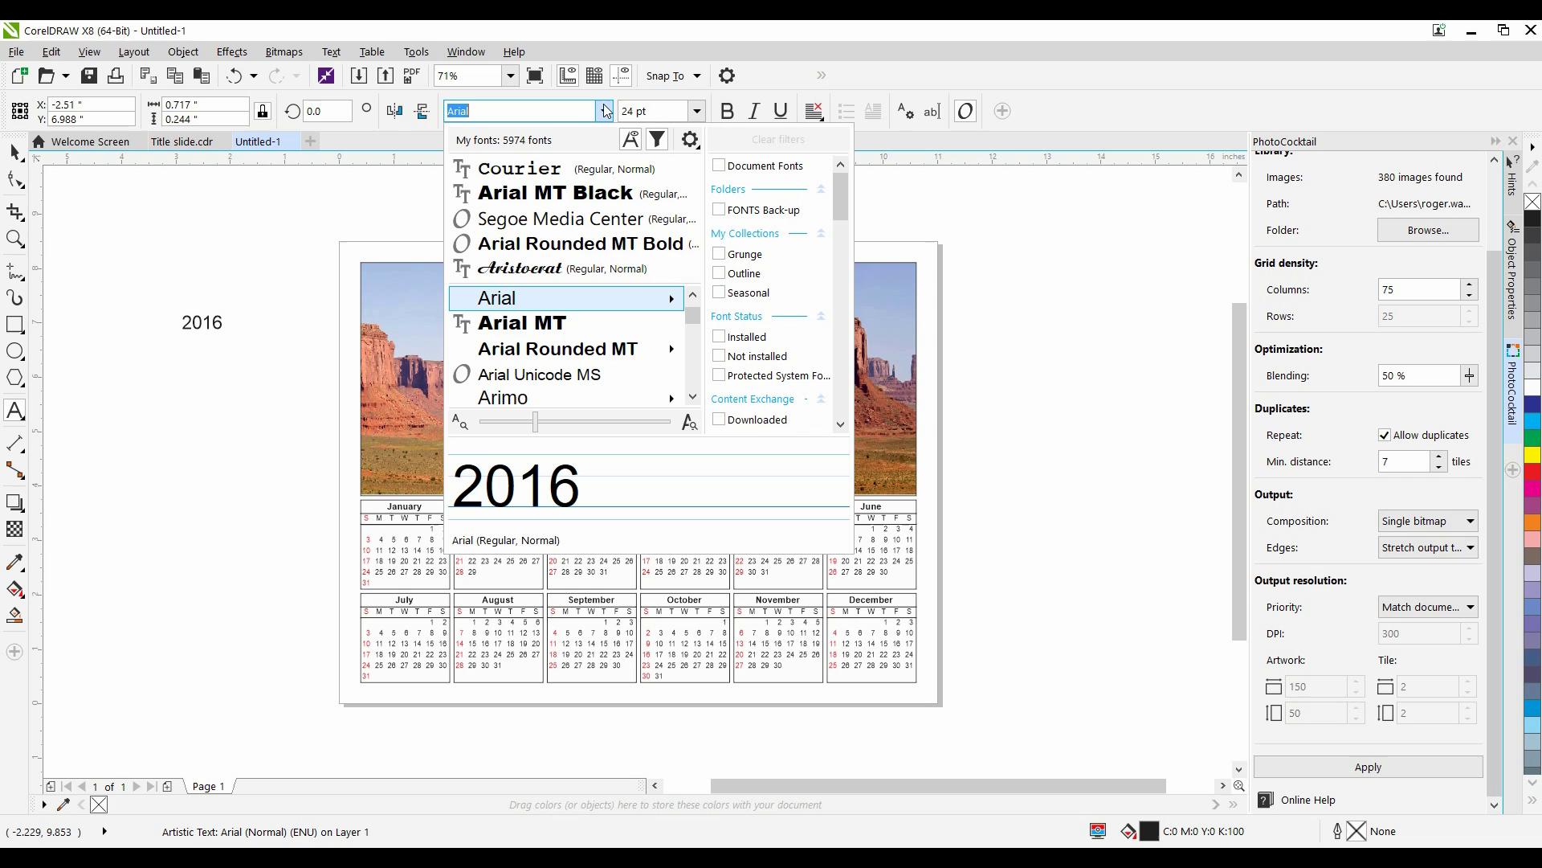
{"action": "left_click", "coordinate": [556, 196]}
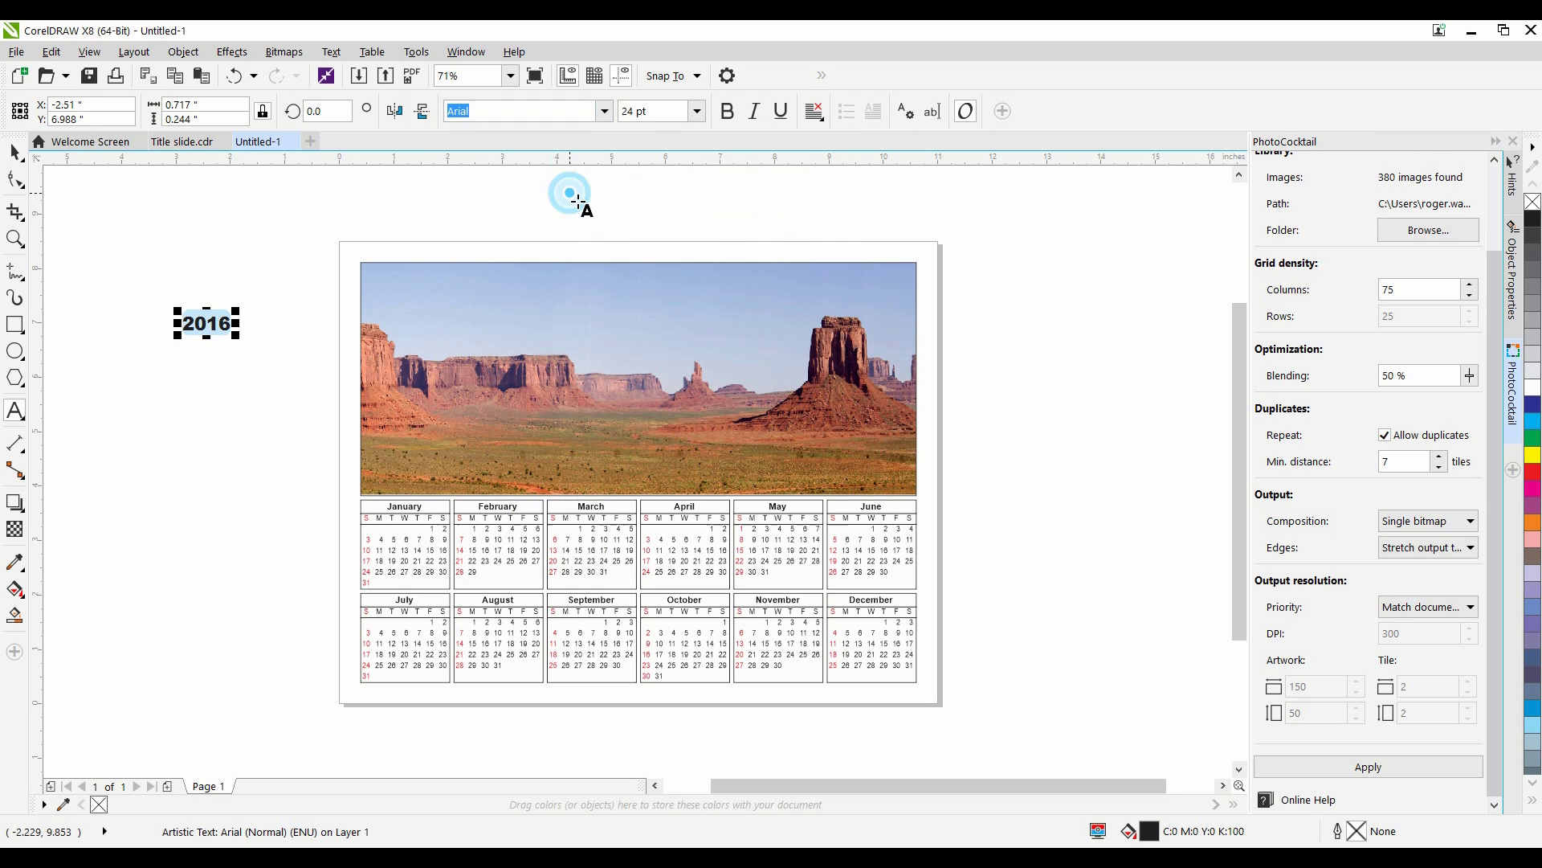
{"action": "double_click", "coordinate": [245, 341]}
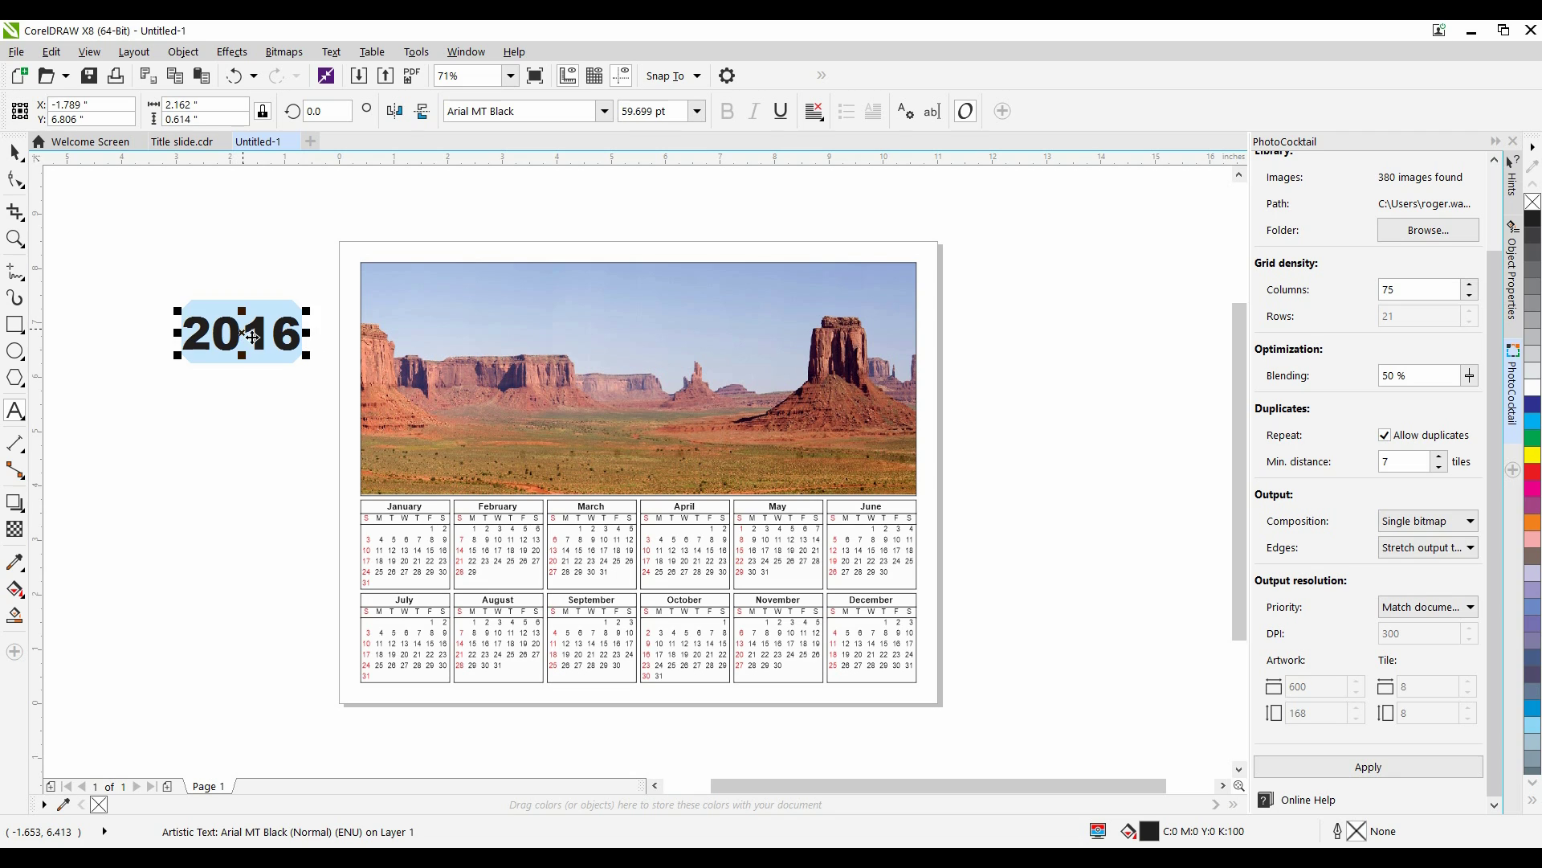
{"action": "left_click_drag", "start_coordinate": [245, 341], "coordinate": [434, 292]}
Step: Fill the 2016 title with brown sampled from the rock buttes using the Color Eyedropper
{"action": "left_click", "coordinate": [434, 293]}
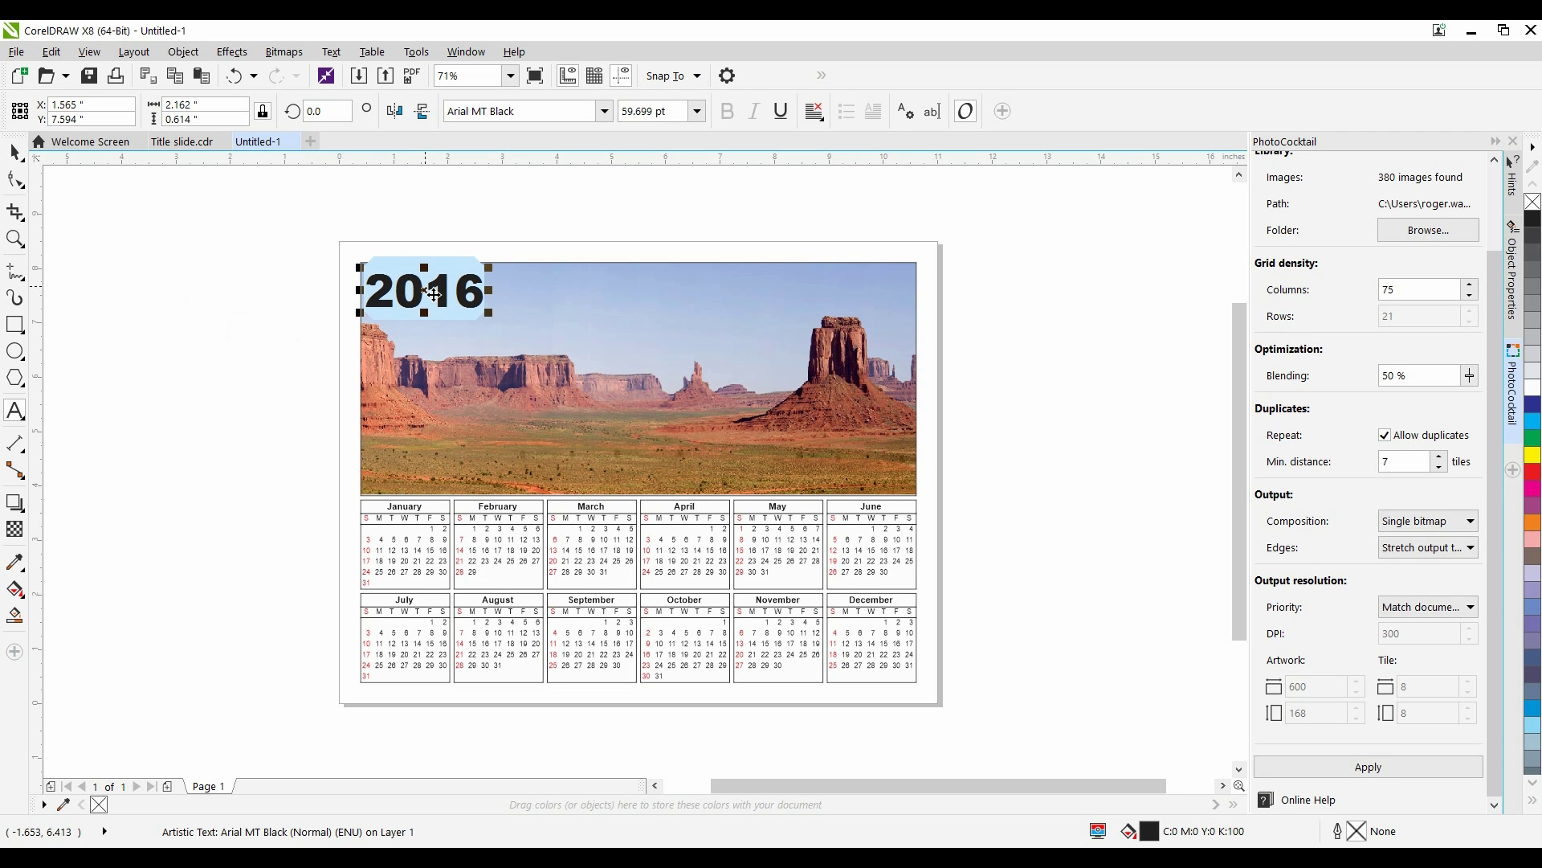
{"action": "left_click", "coordinate": [15, 563]}
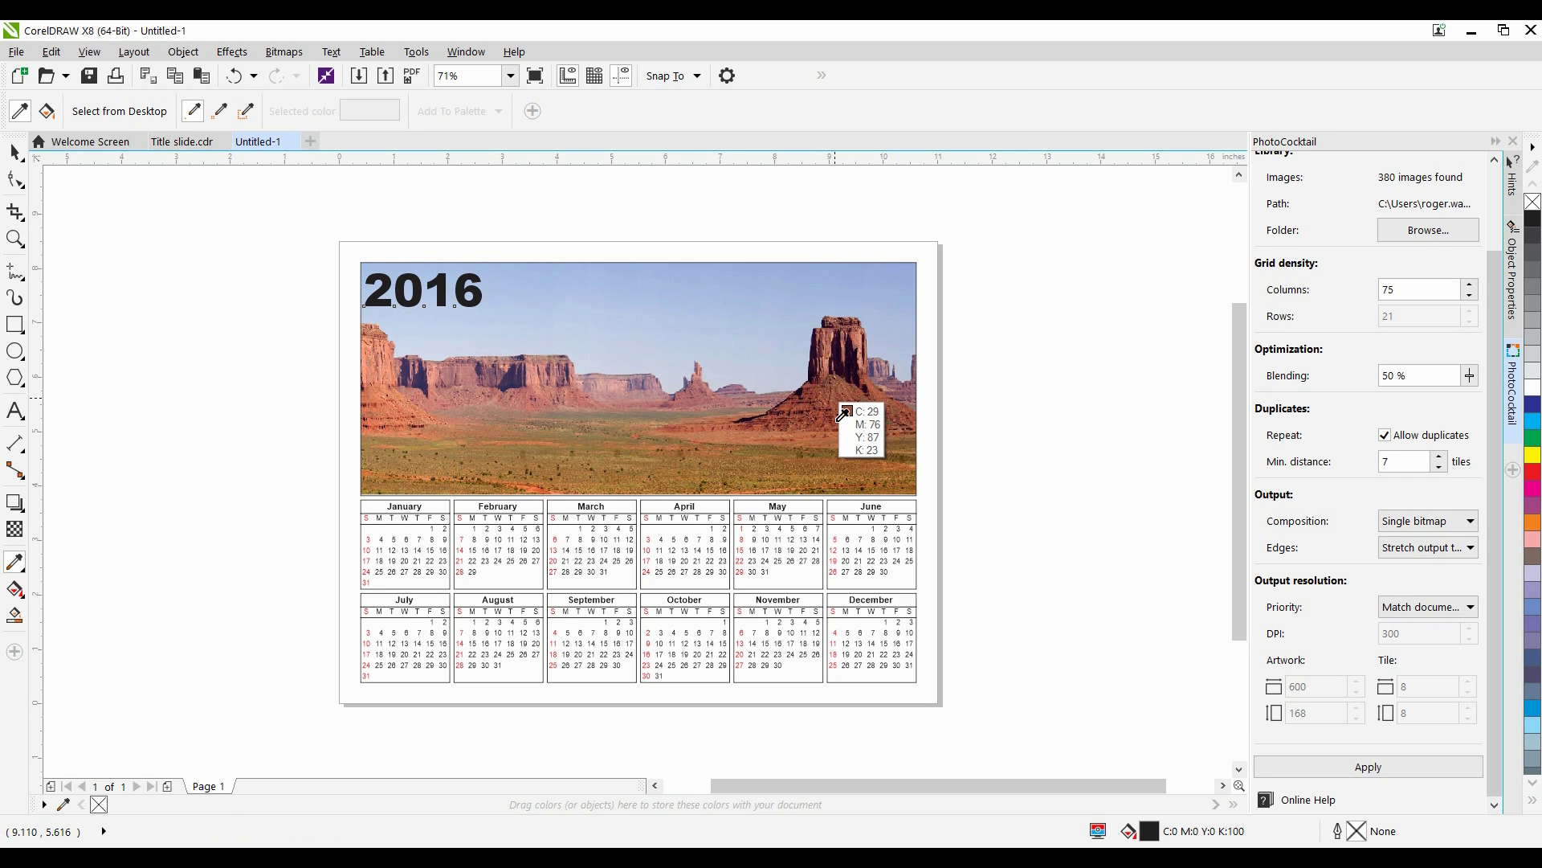
{"action": "left_click", "coordinate": [842, 411]}
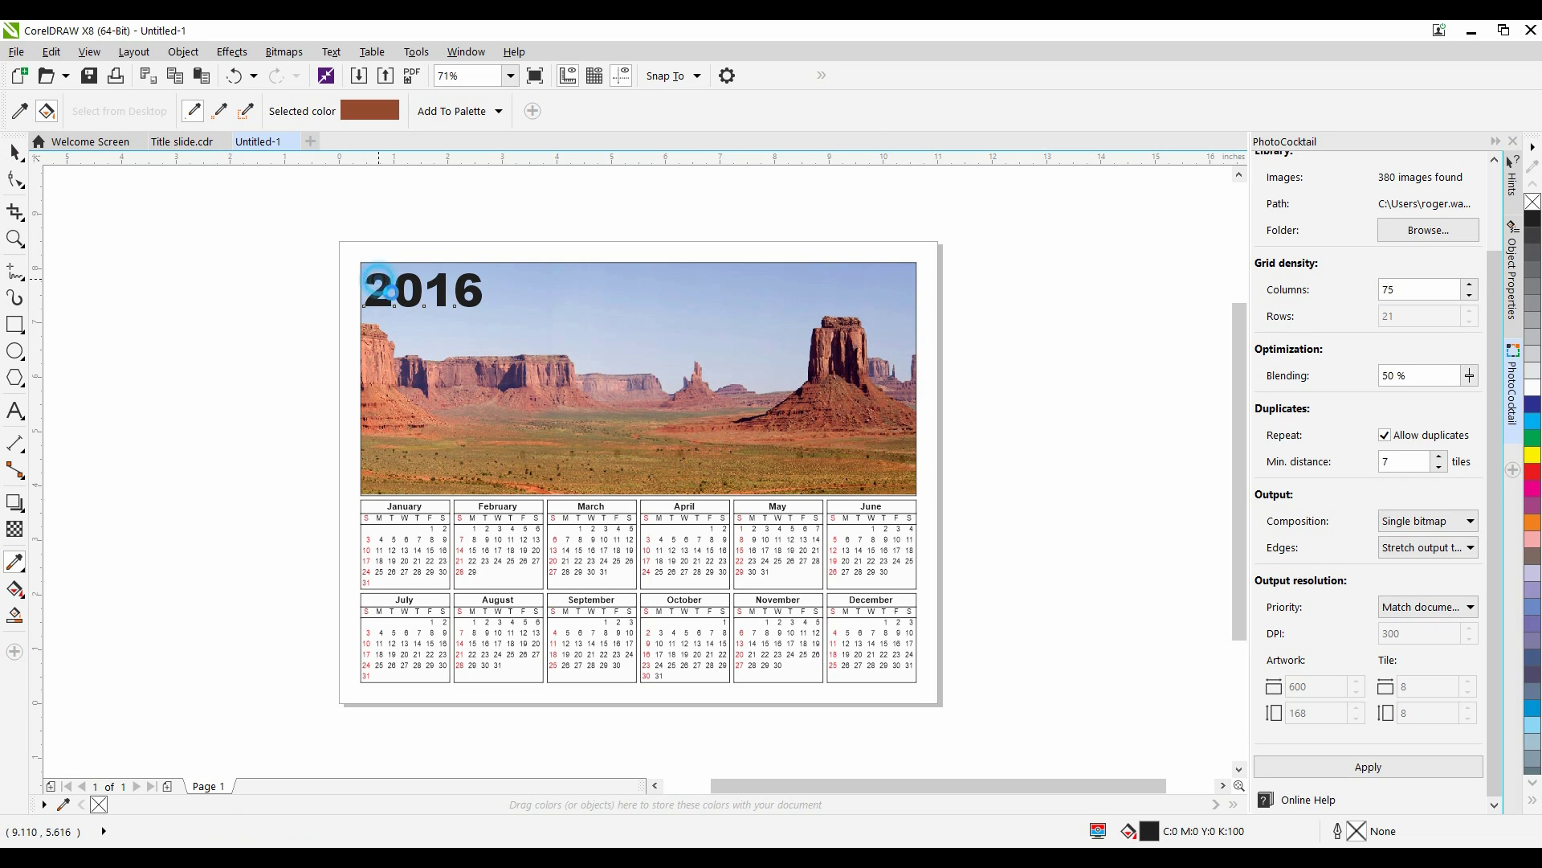
{"action": "left_click", "coordinate": [377, 281]}
{"action": "left_click", "coordinate": [14, 153]}
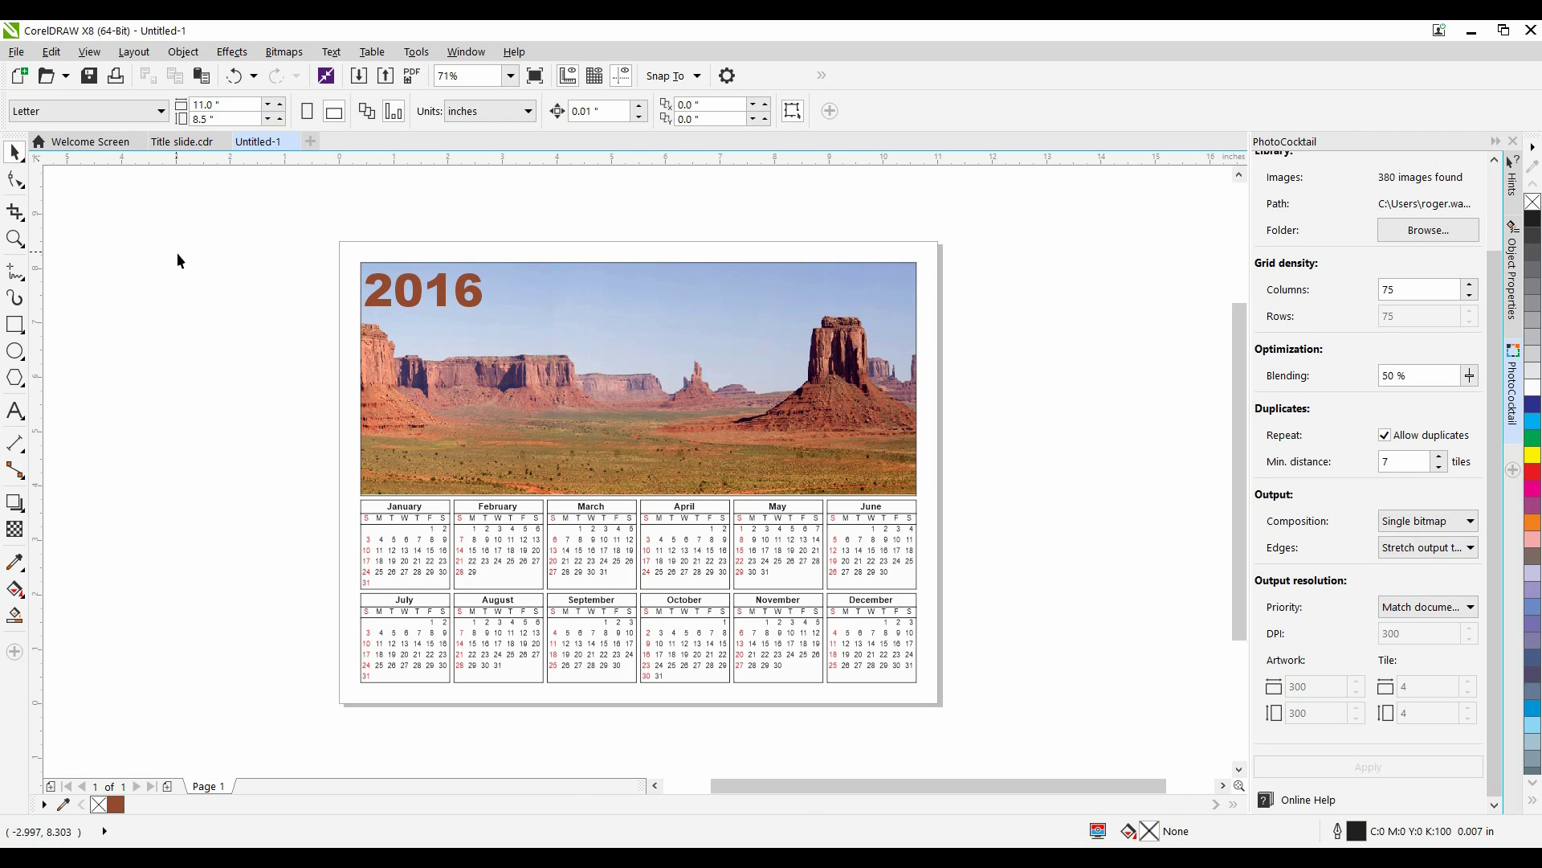